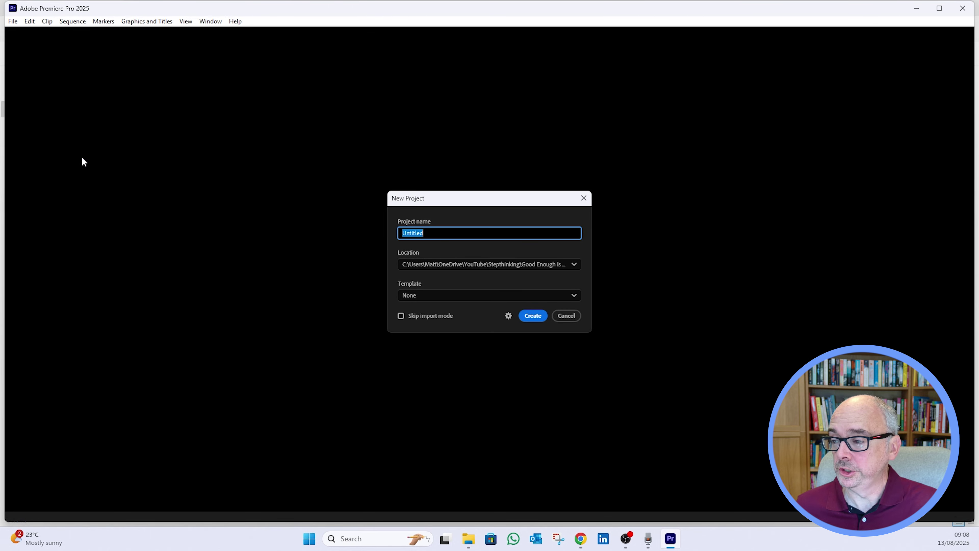
Step: Create a project named Basic Edit Tutorial, located in the CreatorNoobToProTestbed folder
left_click(485, 265)
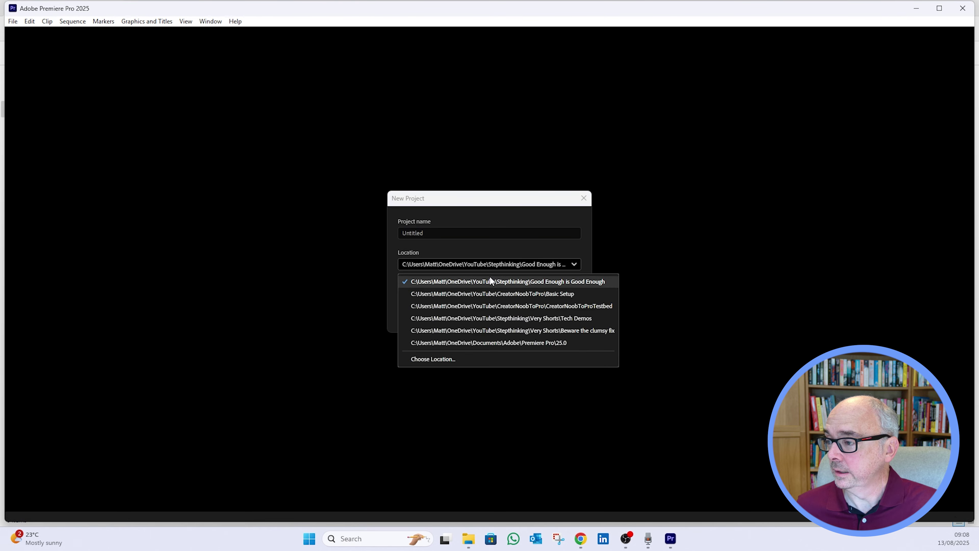
left_click(481, 356)
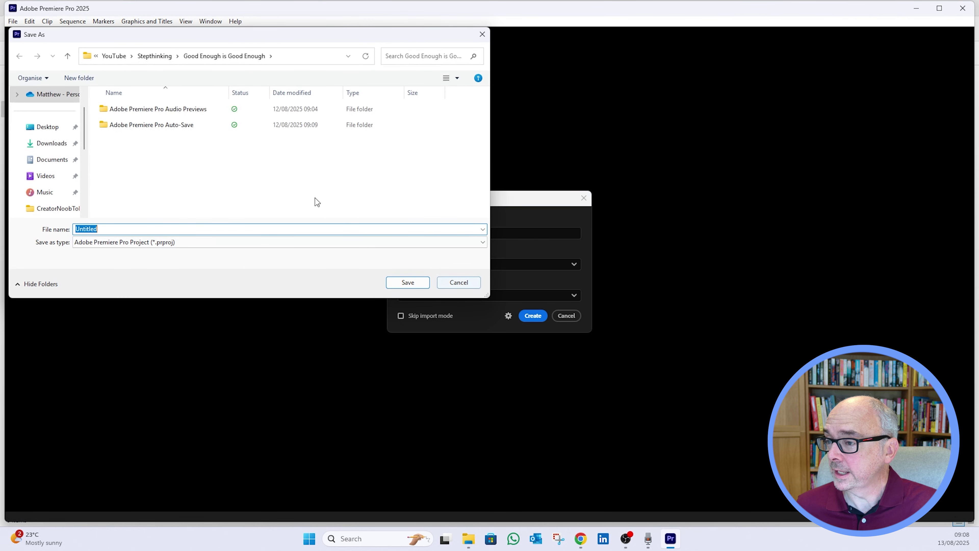
left_click(215, 126)
left_click(169, 246)
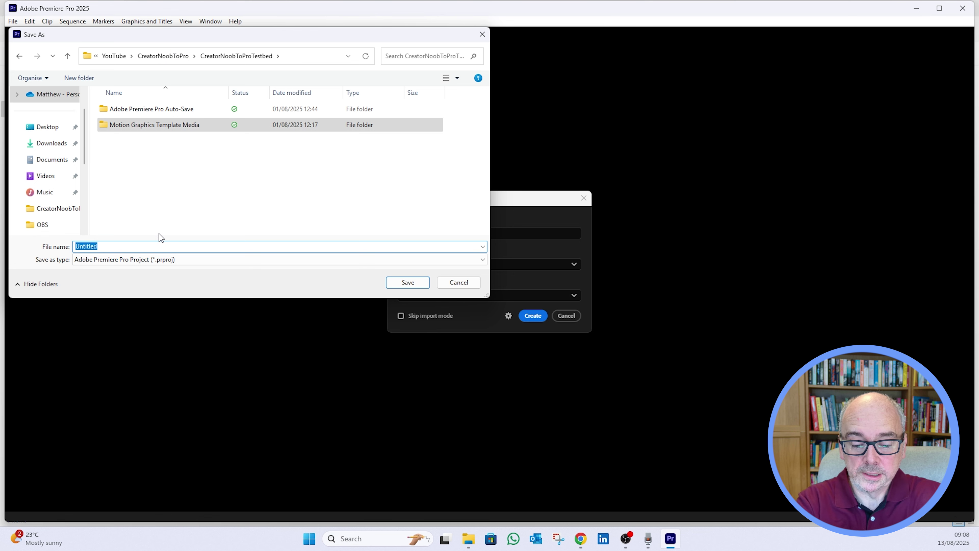
type("Basic Edit Tutorial")
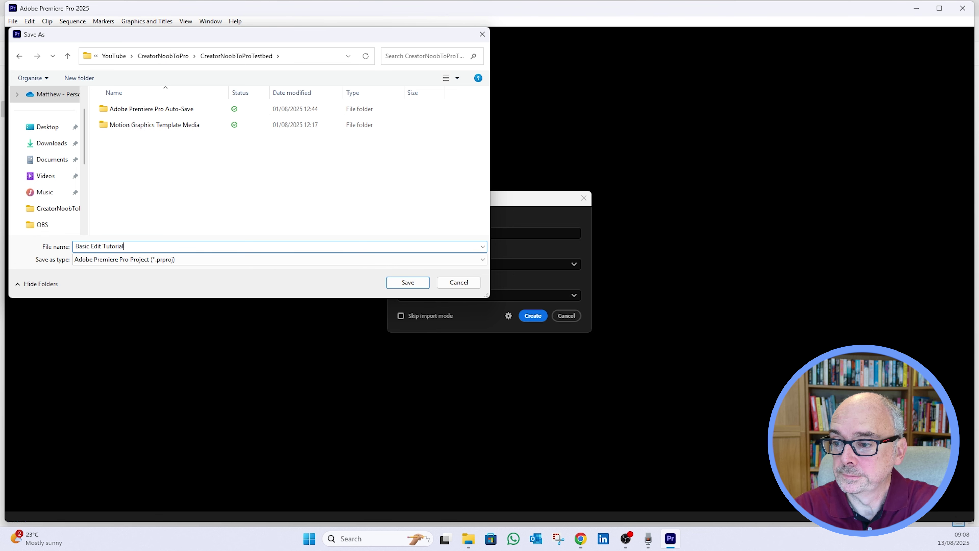
key("Return")
left_click(522, 316)
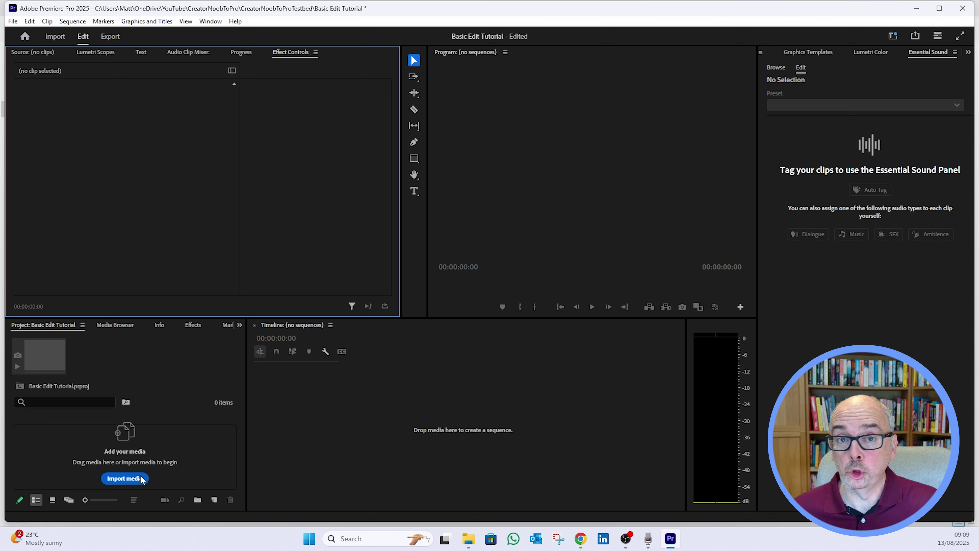
Step: Import all eight media files from the Basic Editing Tutorial folder, from Camera One through Voice Track (cleaned)
left_click(127, 480)
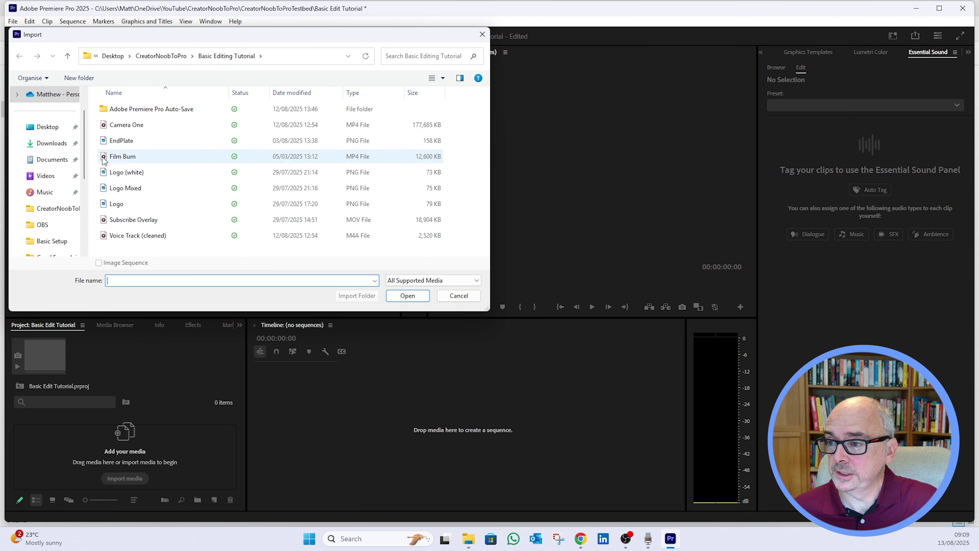
left_click(116, 128)
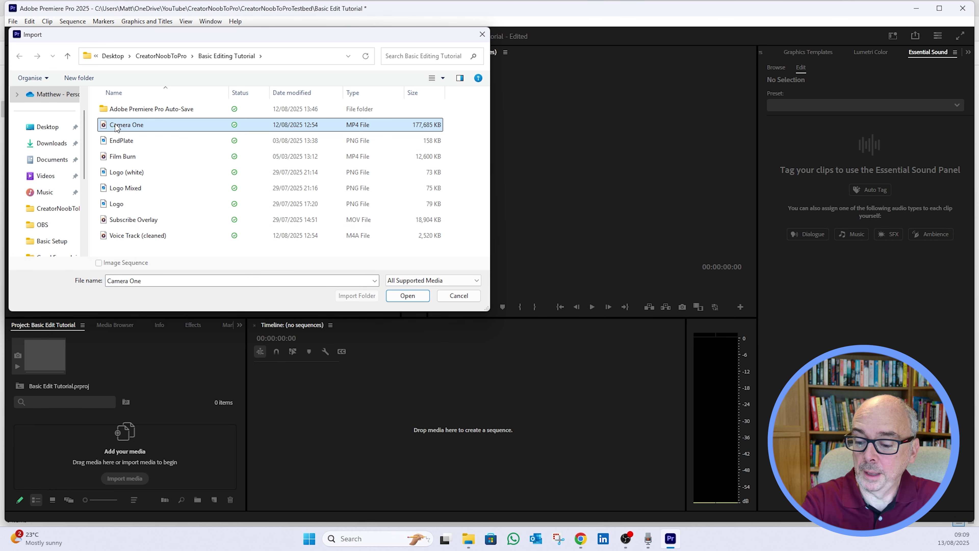
key("shift+Down")
key("shift+Down")
key("shift+Down")
key("shift+Down")
key("shift+Down")
key("shift+Down")
key("shift+Down")
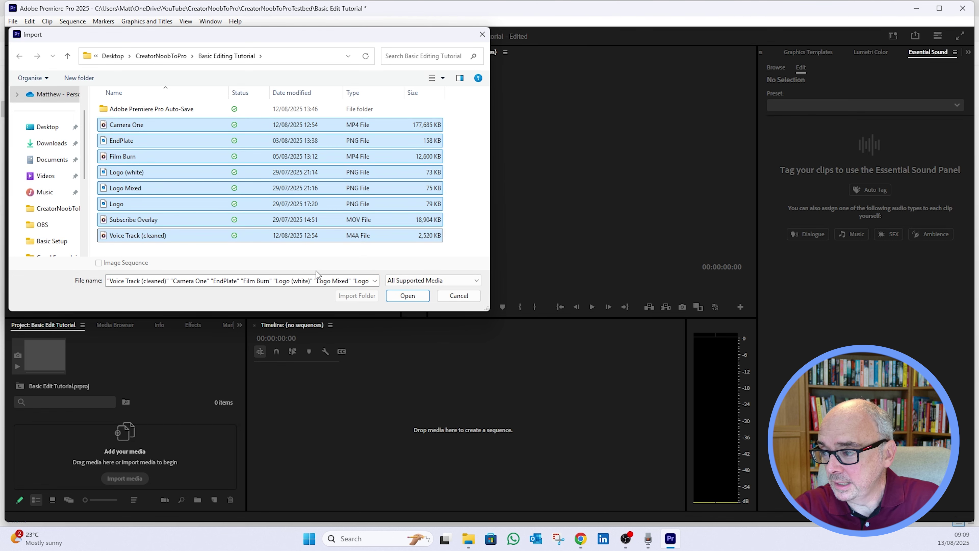
left_click(408, 296)
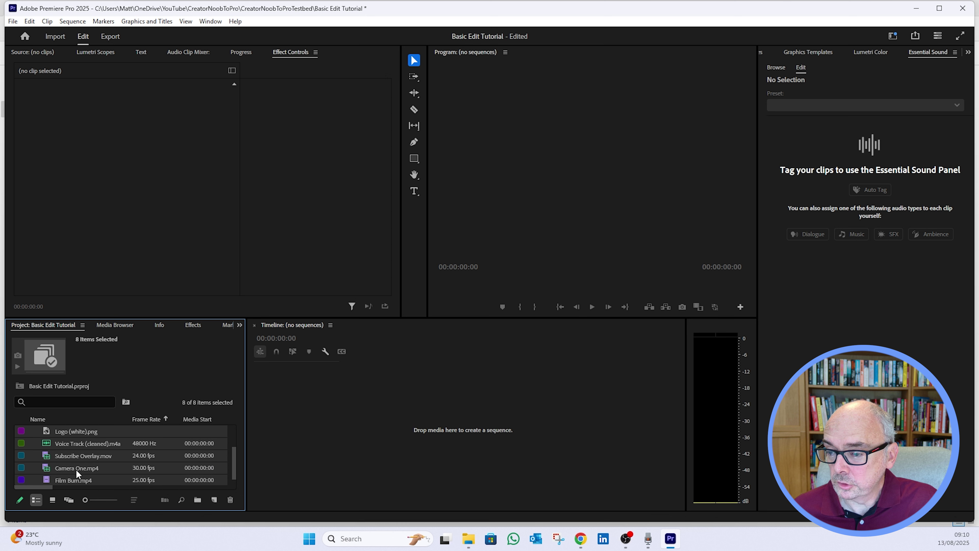
Step: Create a sequence from Camera One.mp4 and play it from about 3 seconds in
left_click(75, 469)
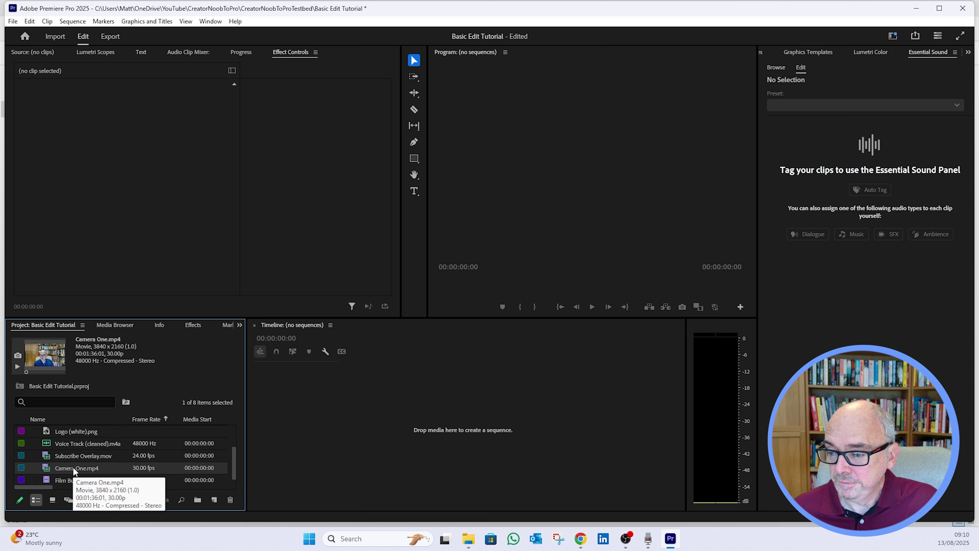
left_click_drag(73, 467, 331, 440)
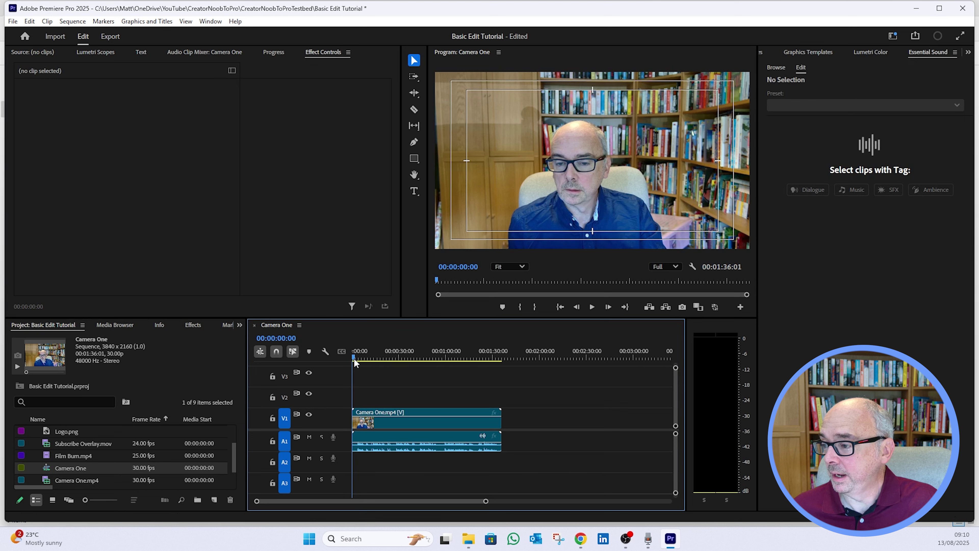
mouse_move(353, 359)
left_mouse_down()
mouse_move(499, 362)
mouse_move(357, 365)
left_mouse_up()
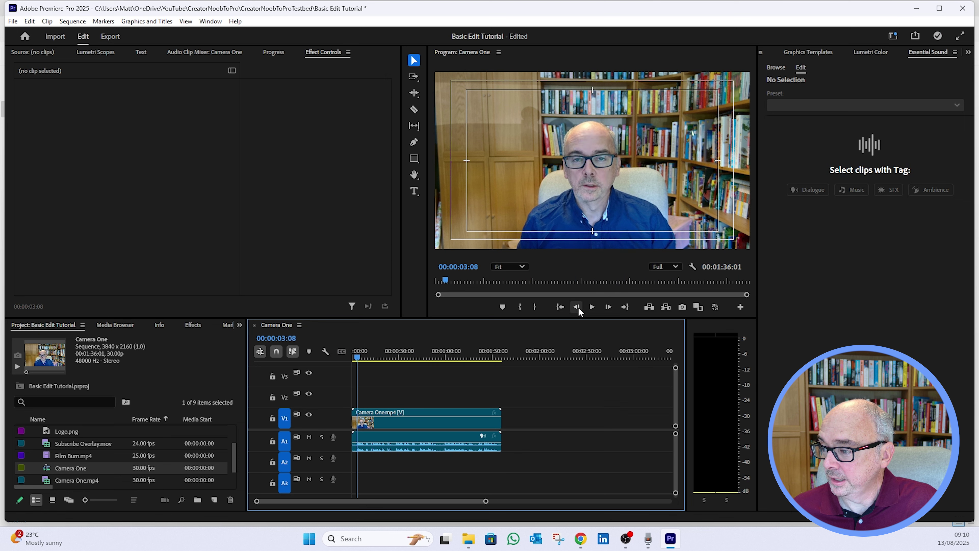
left_click(592, 307)
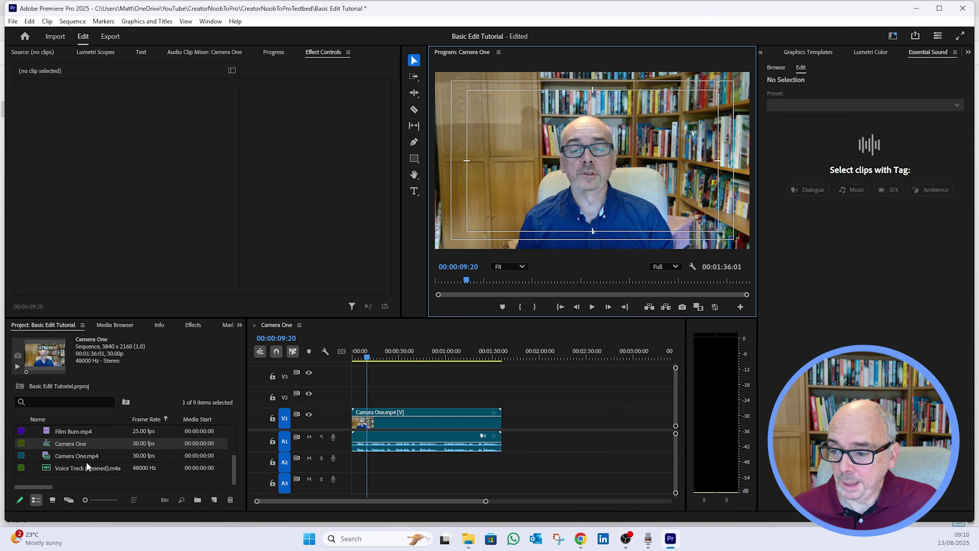
Step: Add Voice Track (cleaned).m4a to audio track A2 at the sequence start and play both sound tracks together
left_click_drag(86, 463, 346, 463)
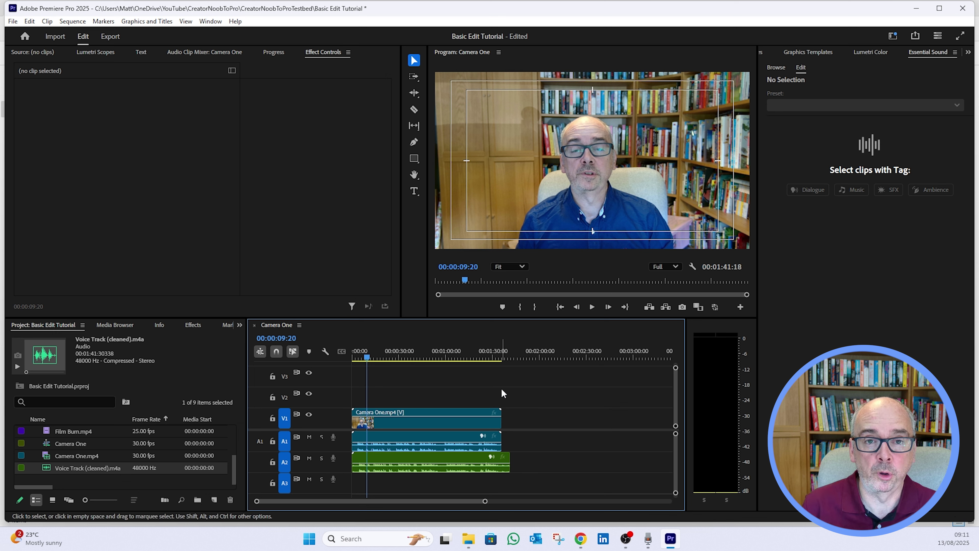
mouse_move(454, 464)
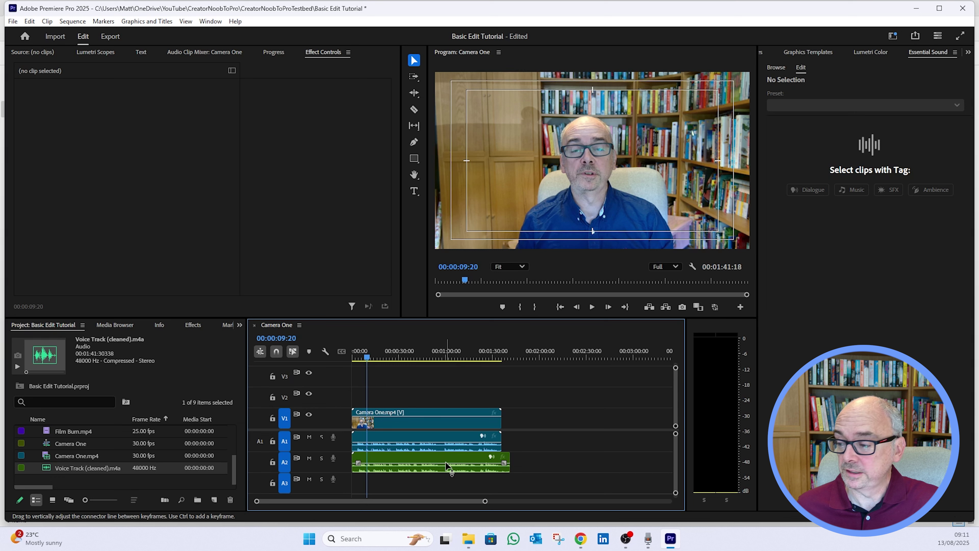
mouse_move(442, 447)
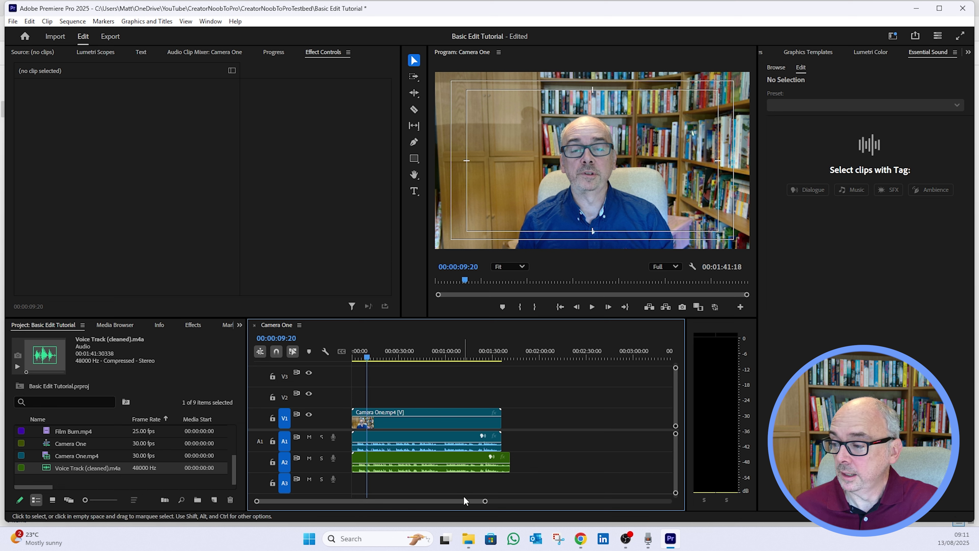
left_click_drag(485, 500, 409, 500)
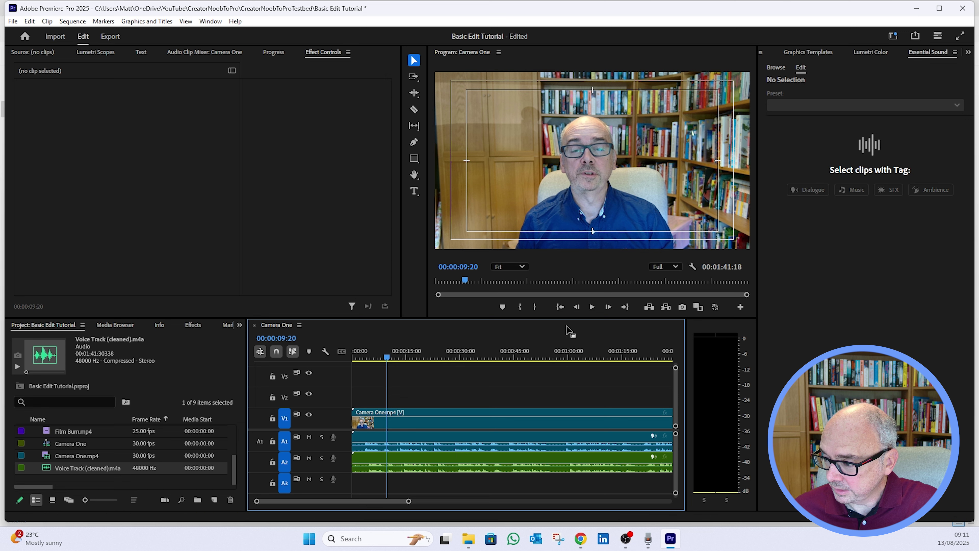
left_click(592, 307)
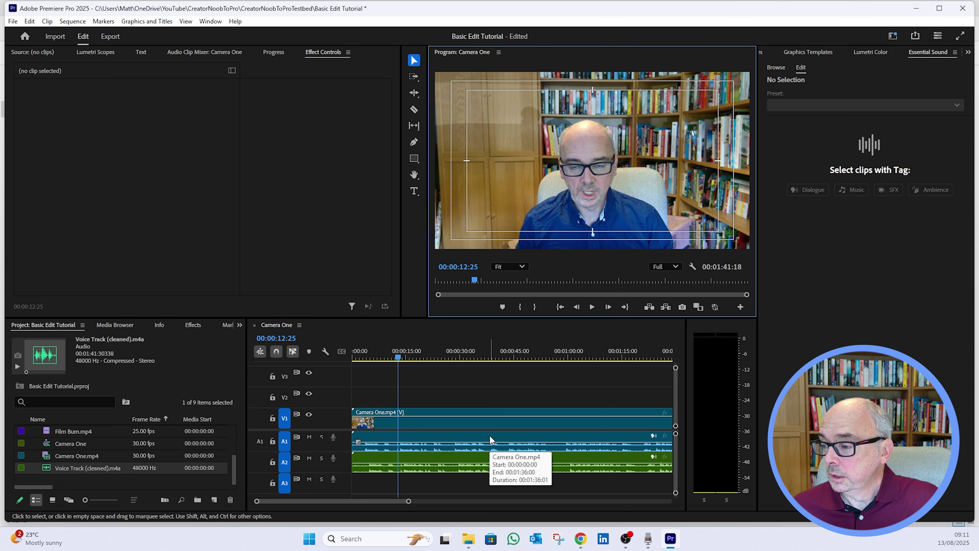
Step: Synchronize the Camera One and Voice Track (cleaned) clips by audio track channel 1, and mute audio track A1
left_click(486, 438)
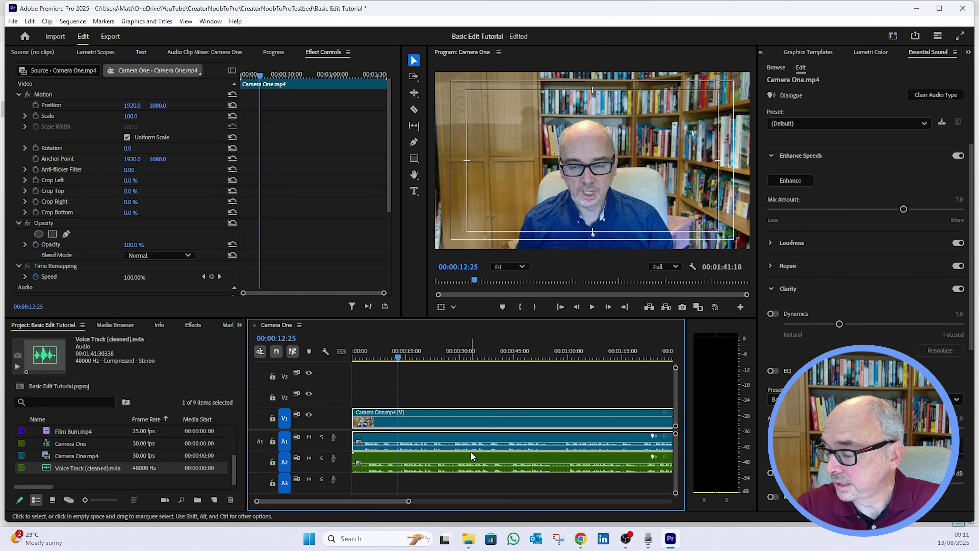
left_click(470, 458, "shift")
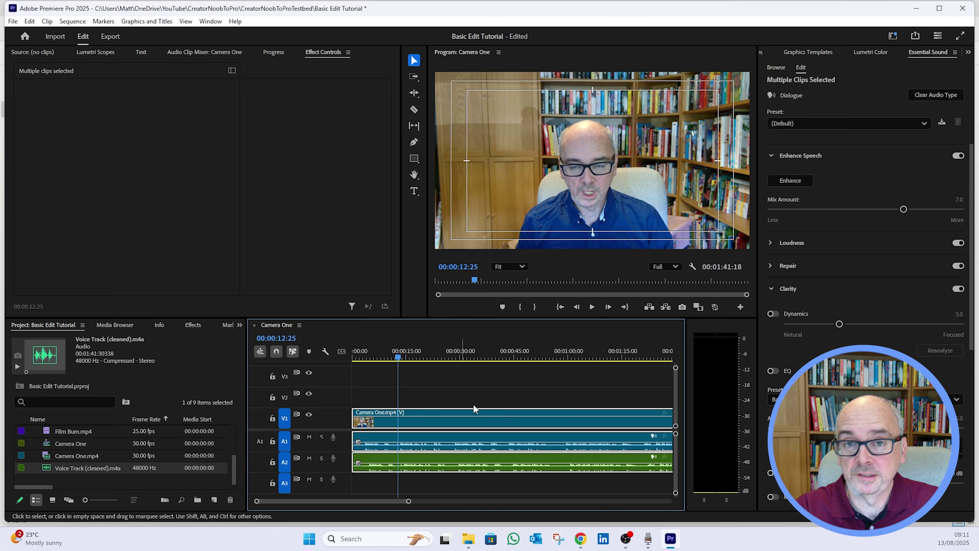
right_click(496, 425)
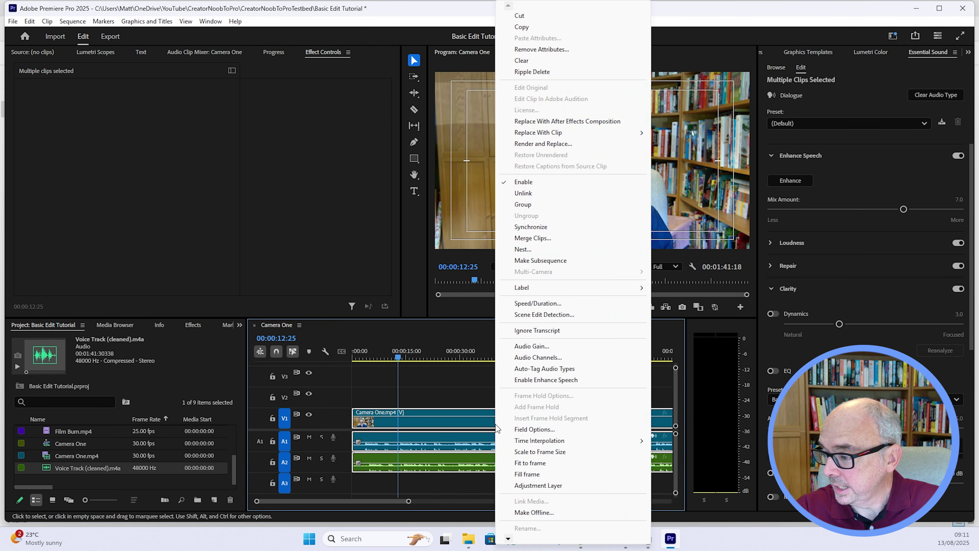
left_click(536, 227)
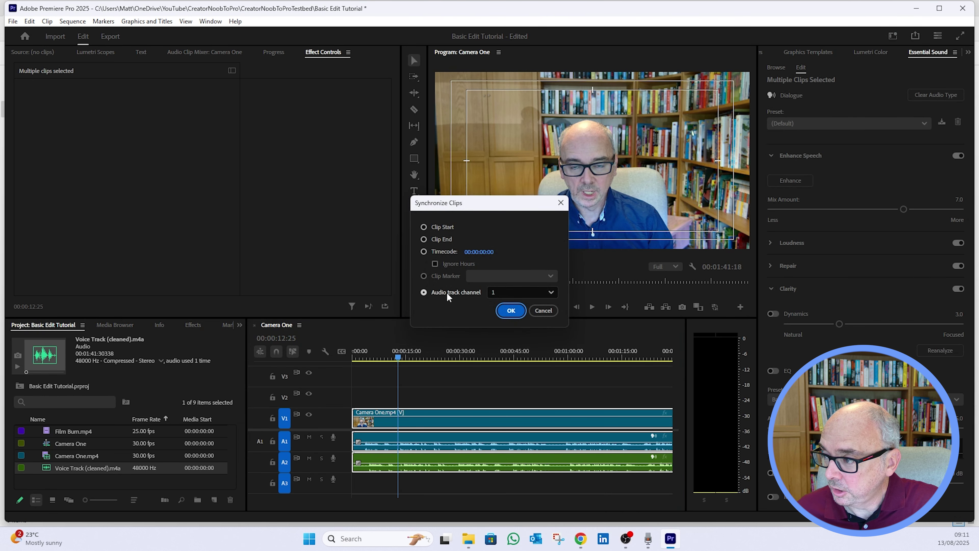
left_click(511, 311)
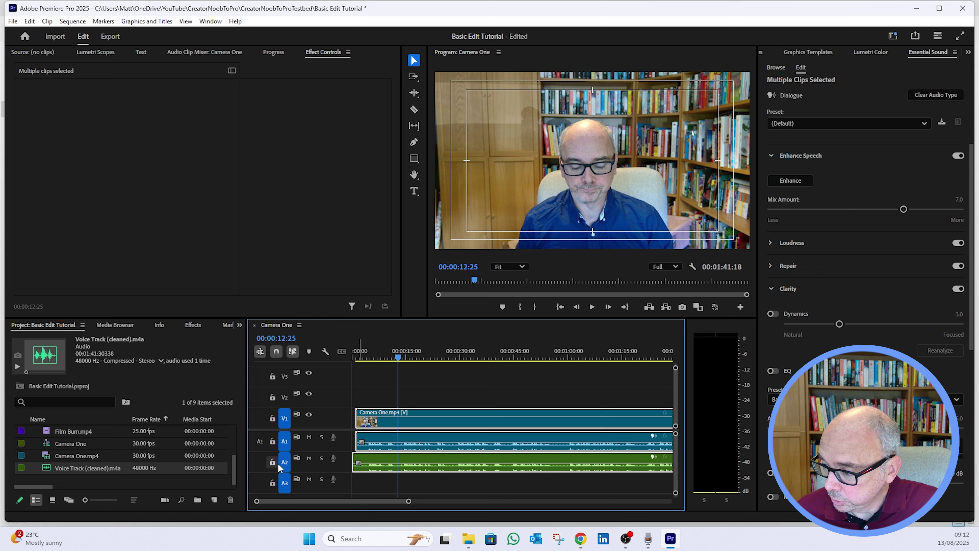
left_click(309, 437)
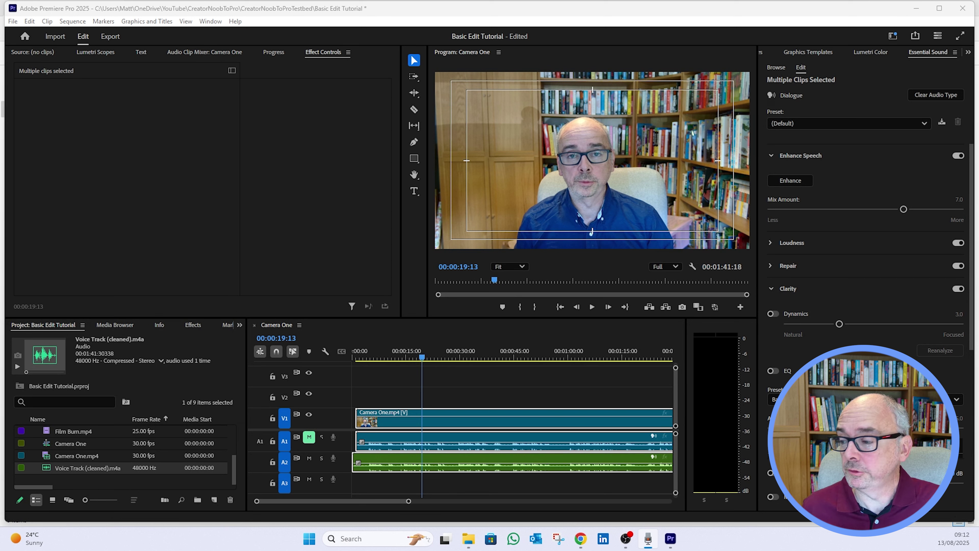
left_click(376, 401)
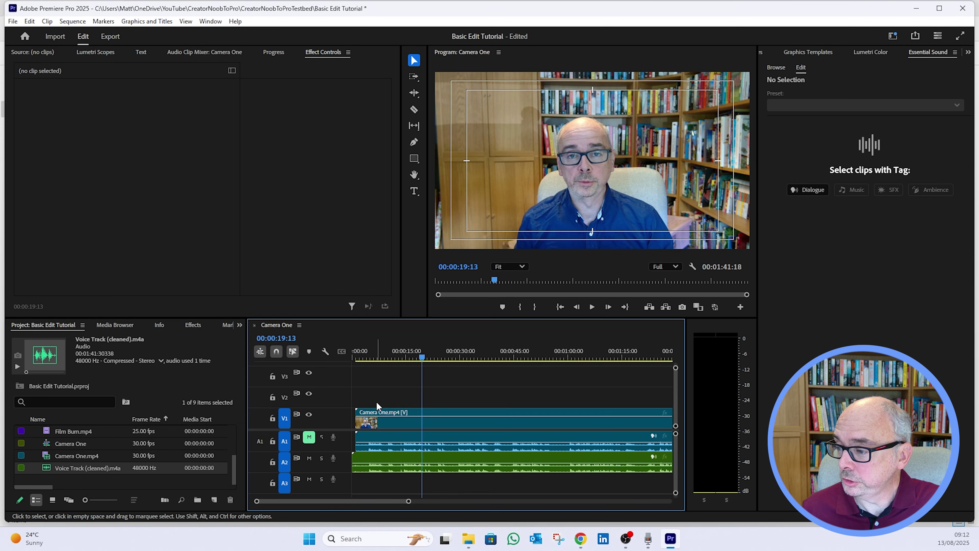
Step: Unlink the Camera One clip's video and audio, and delete its camera audio from track A1
left_click(396, 422)
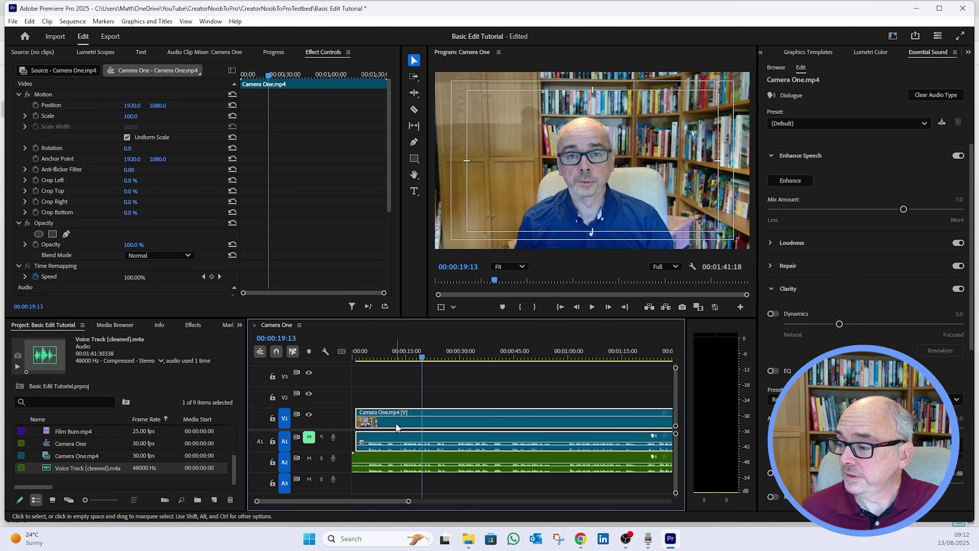
right_click(464, 424)
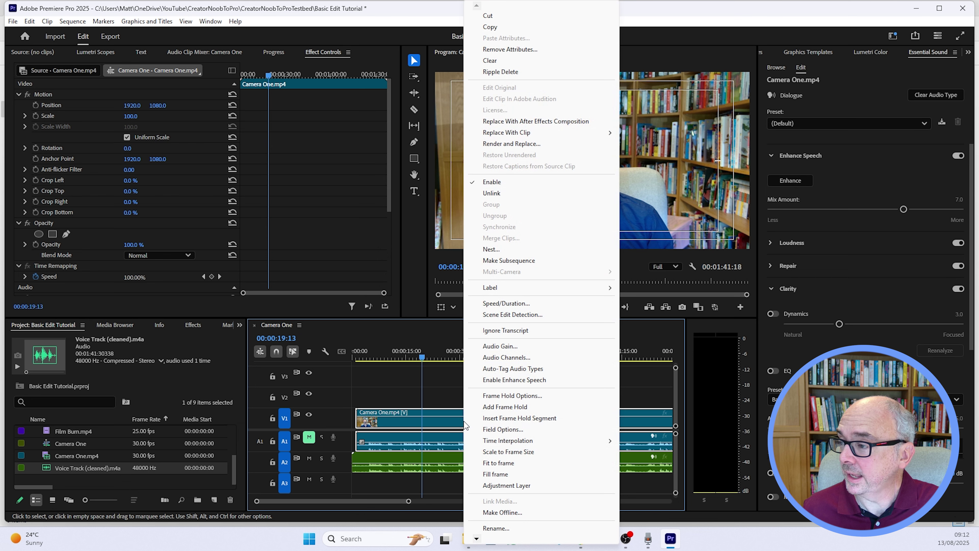
left_click(496, 196)
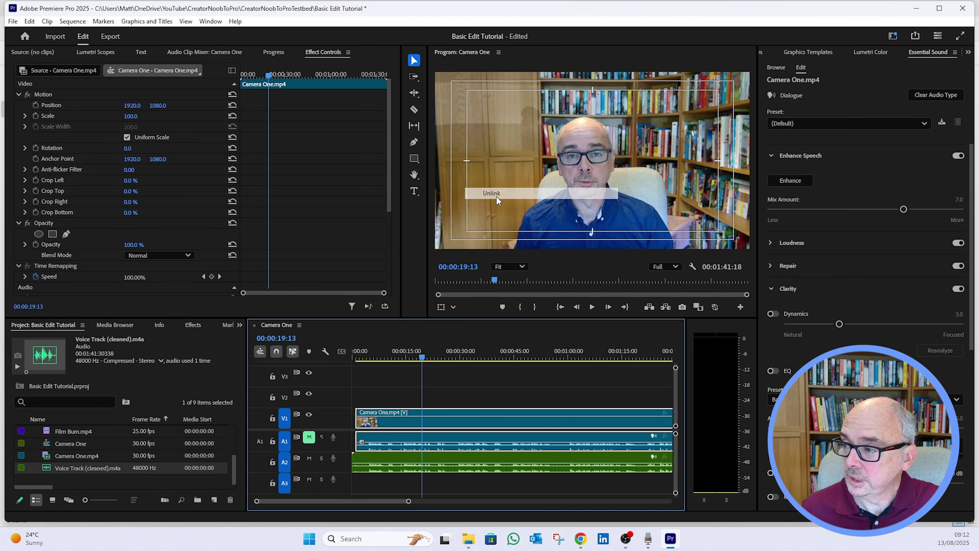
left_click(455, 435)
left_click(457, 423)
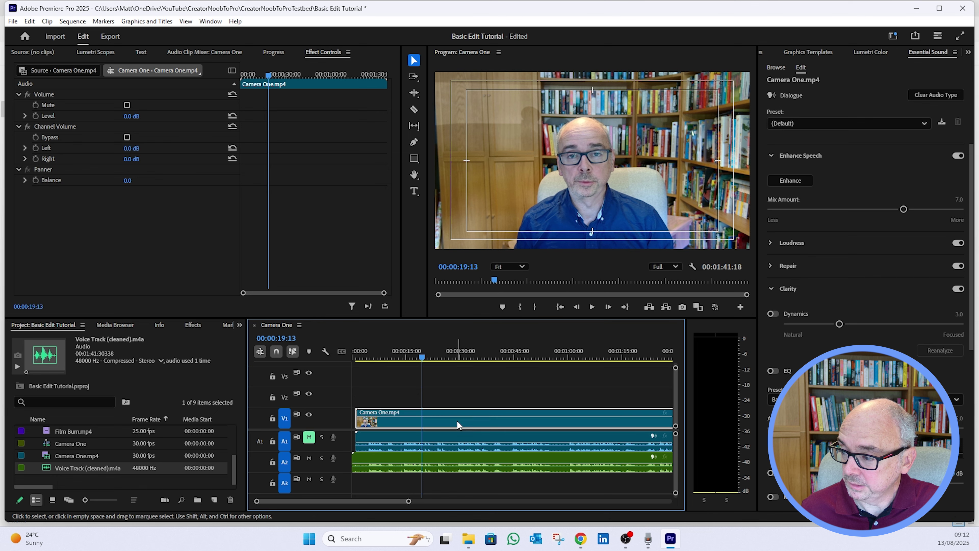
left_click(456, 435)
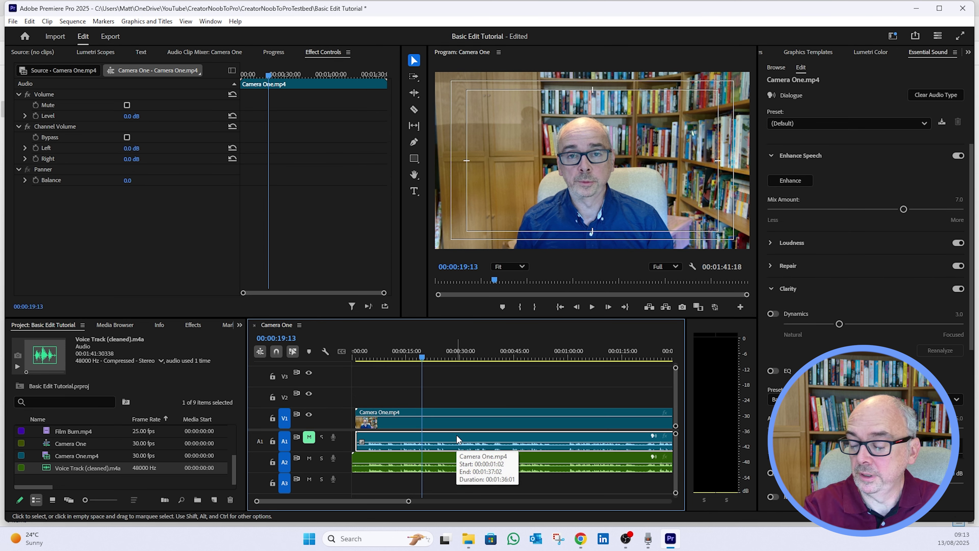
key("Delete")
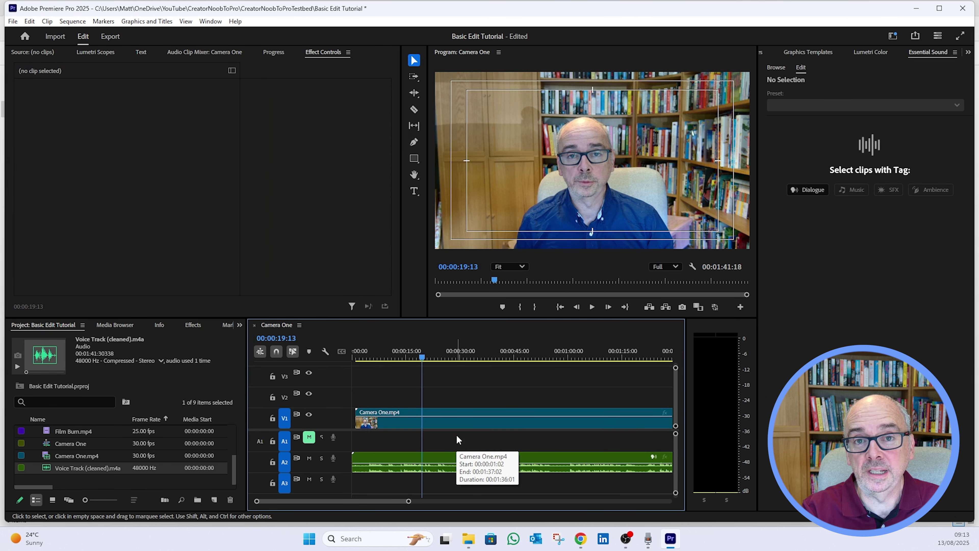
Step: Move the Voice Track (cleaned) clip up to audio track A1 and link it to the Camera One video
left_click_drag(457, 460, 453, 444)
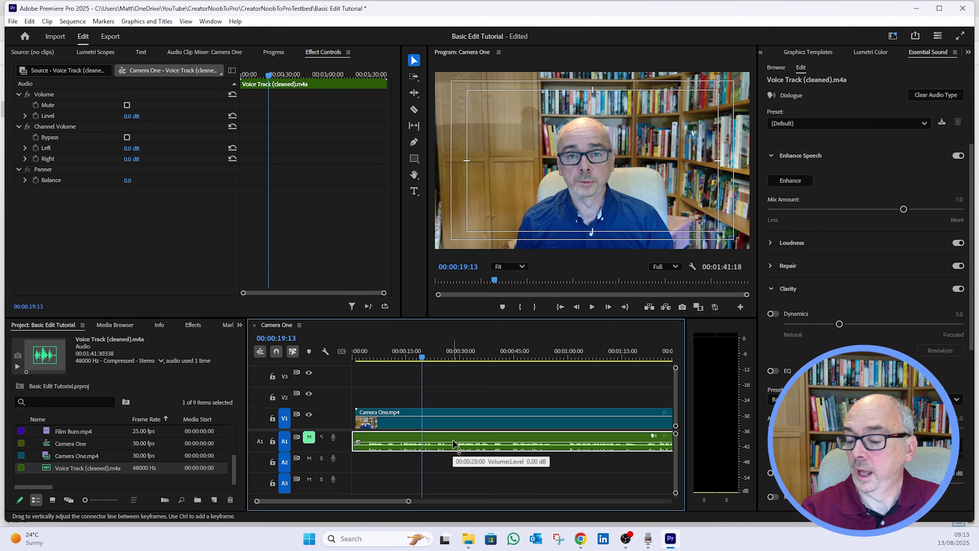
left_click(467, 424, "shift")
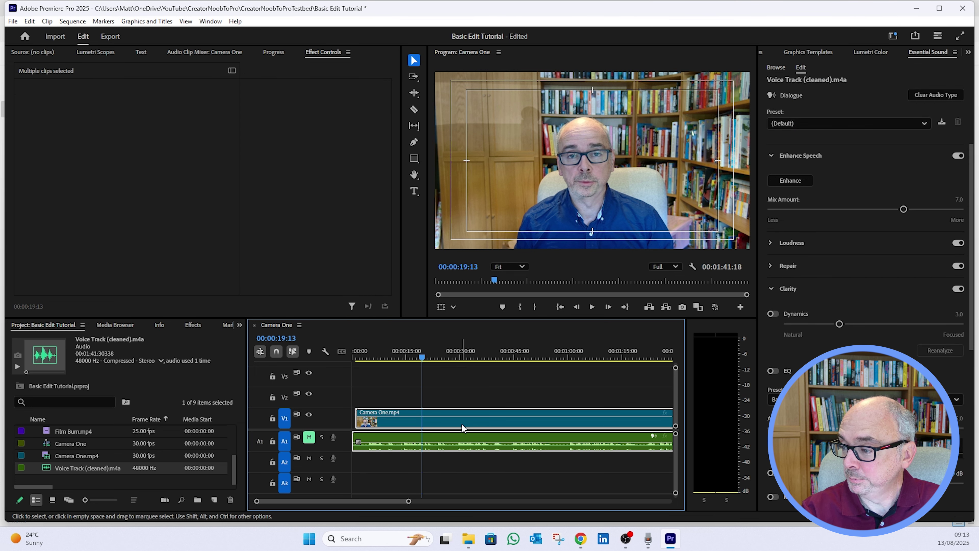
right_click(463, 428)
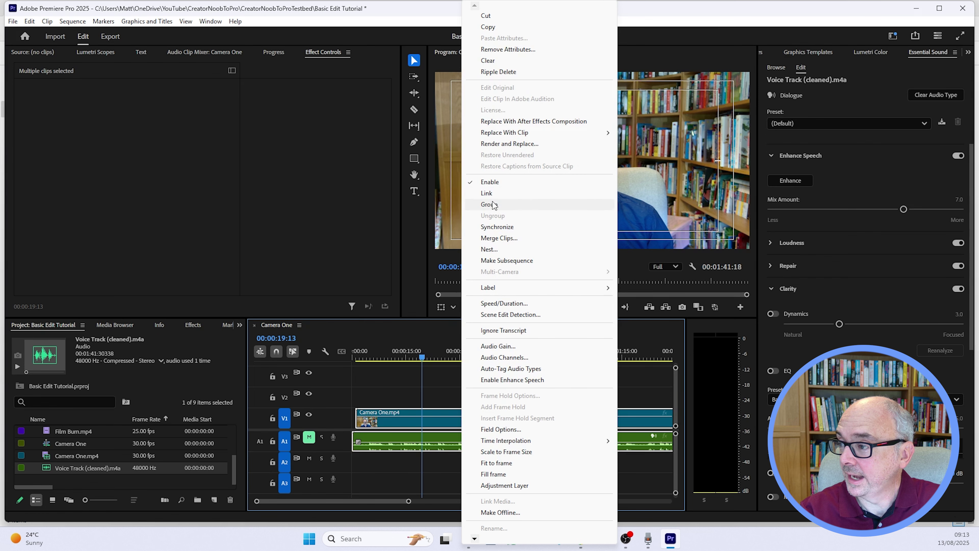
left_click(487, 193)
left_click(472, 399)
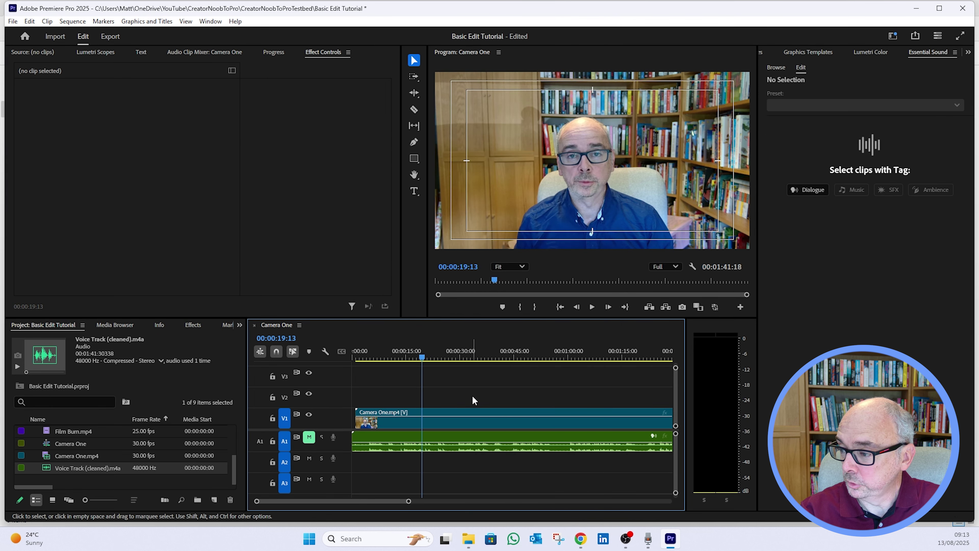
Step: Split the linked Camera One video and voice track clips at 00:00:04:10 with the Razor tool
left_click(467, 428)
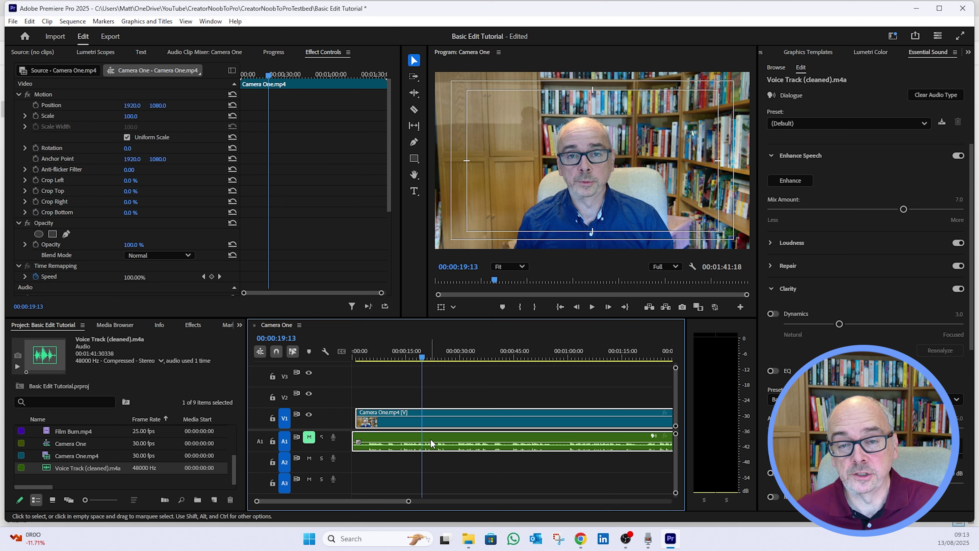
left_click(363, 360)
left_click_drag(363, 363, 369, 368)
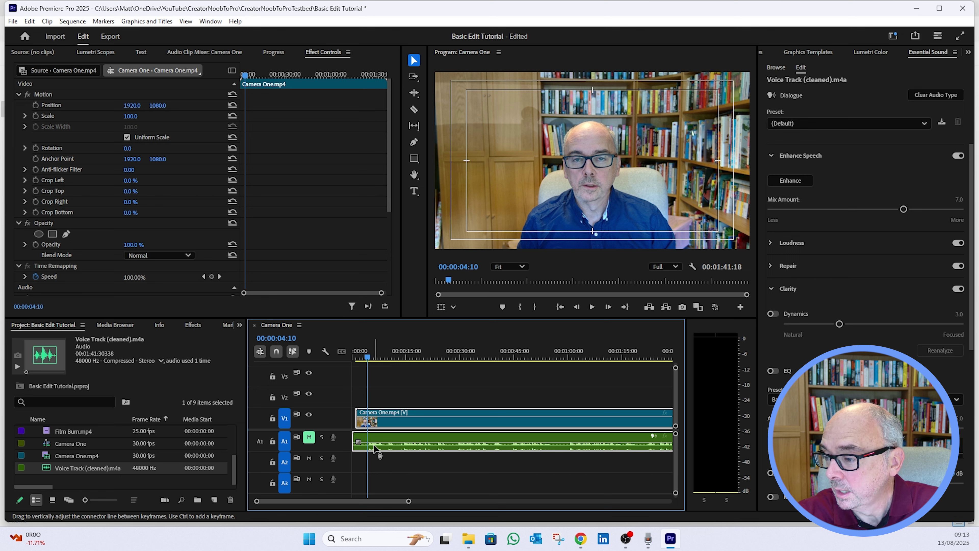
key("c")
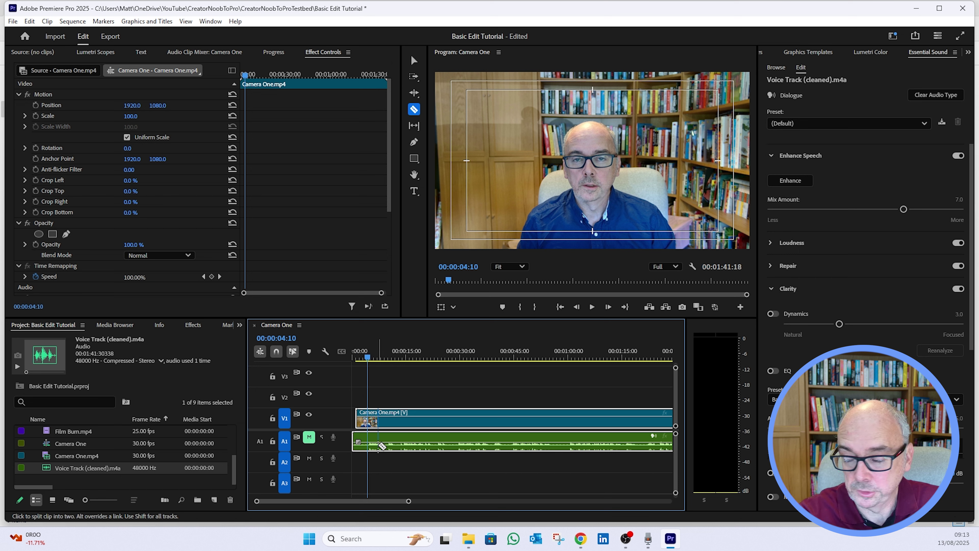
left_click(368, 422)
Step: Delete the short opening segment before the cut at 00:00:04:10 and ripple delete the gap it leaves
key("v")
left_click(363, 424)
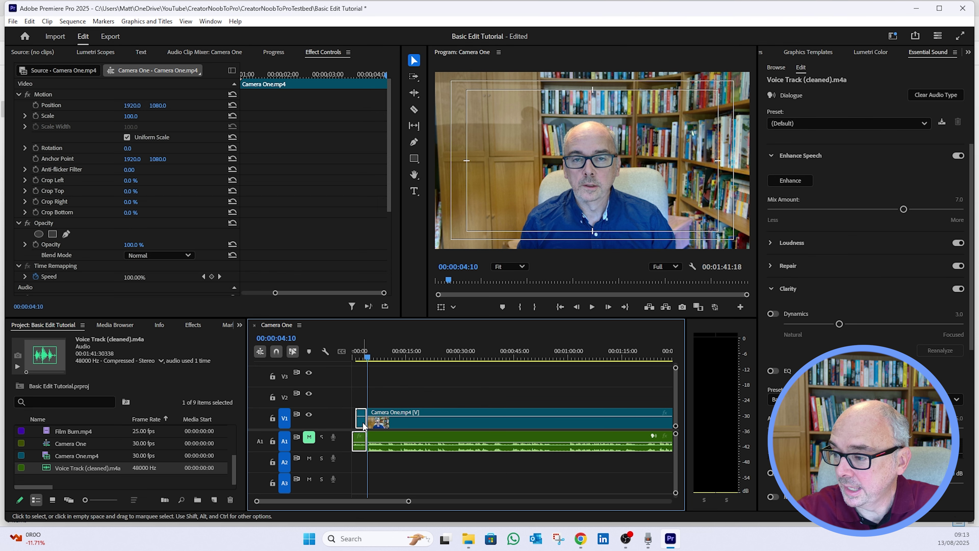
key("Delete")
right_click(363, 422)
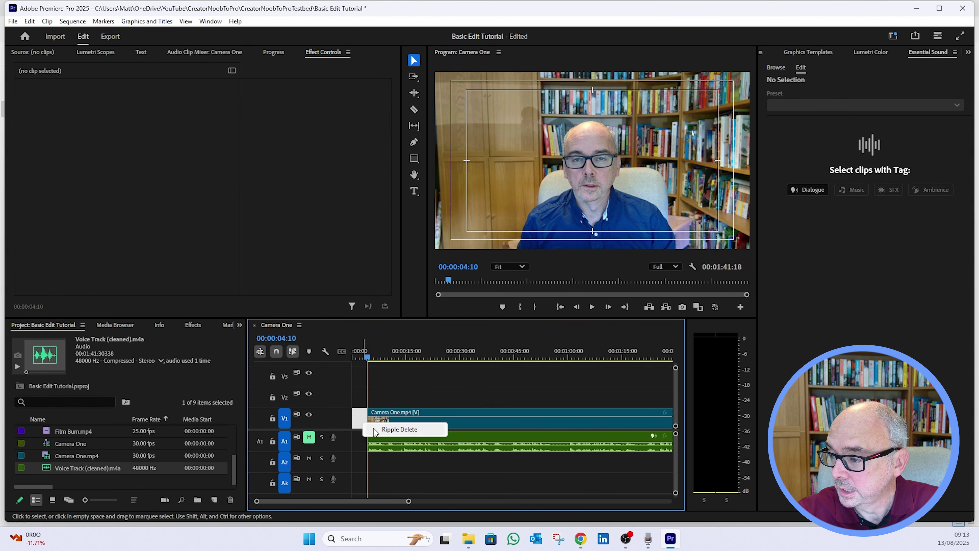
left_click(373, 428)
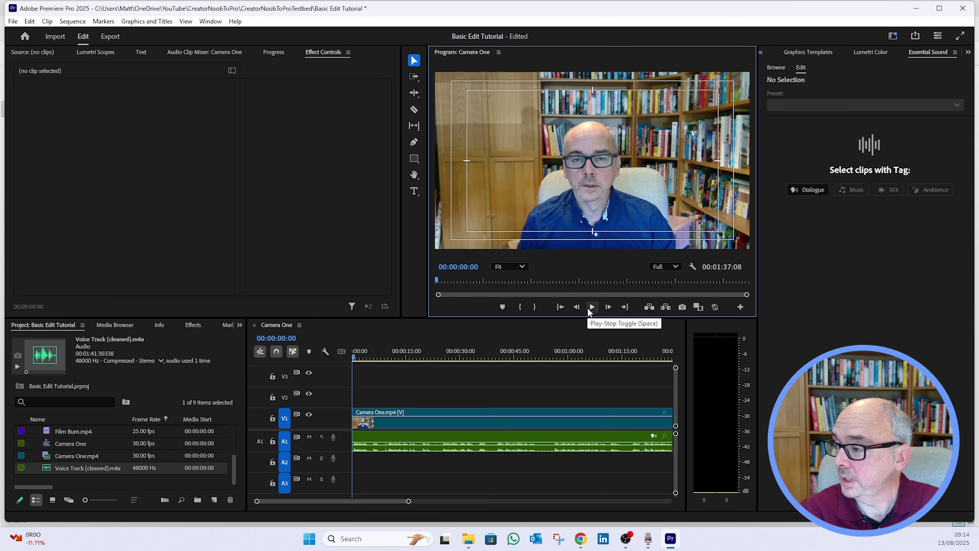
Step: Play the trimmed sequence to review the footage, and split the linked Camera One clip at 00:00:08:27
left_click(588, 308)
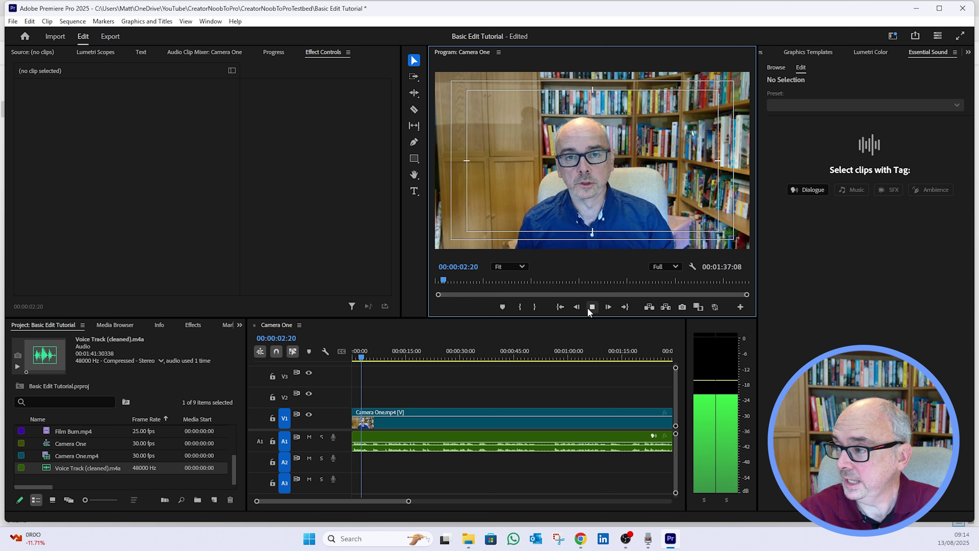
left_click(587, 308)
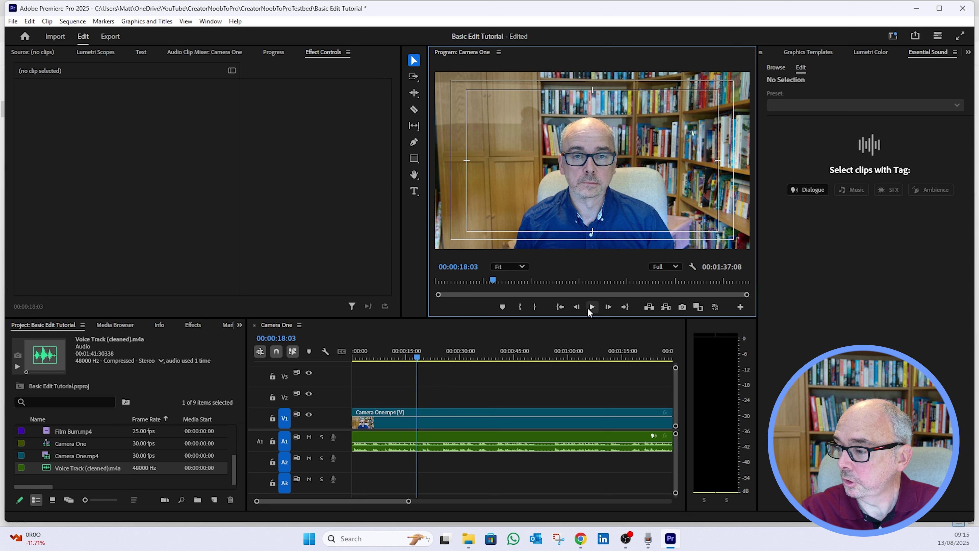
left_click(591, 306)
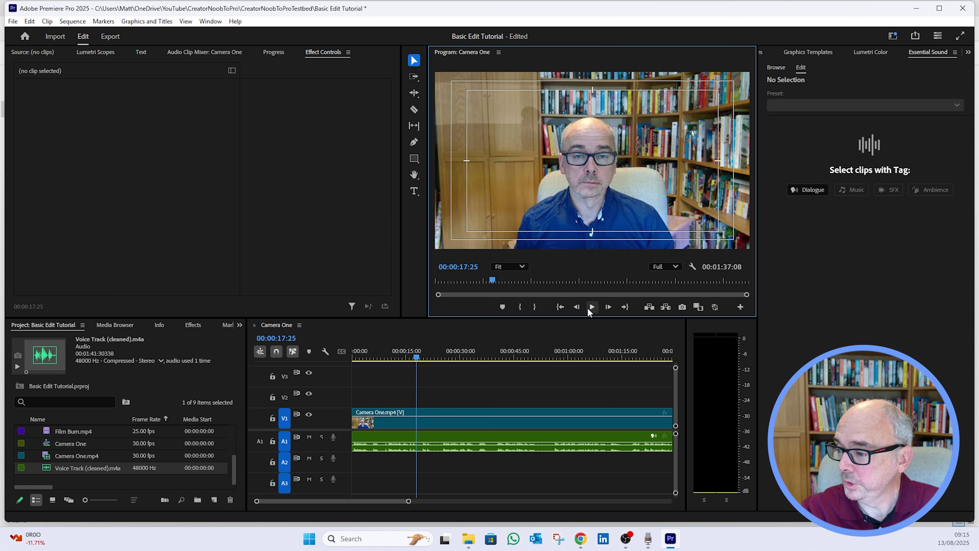
left_click(414, 351)
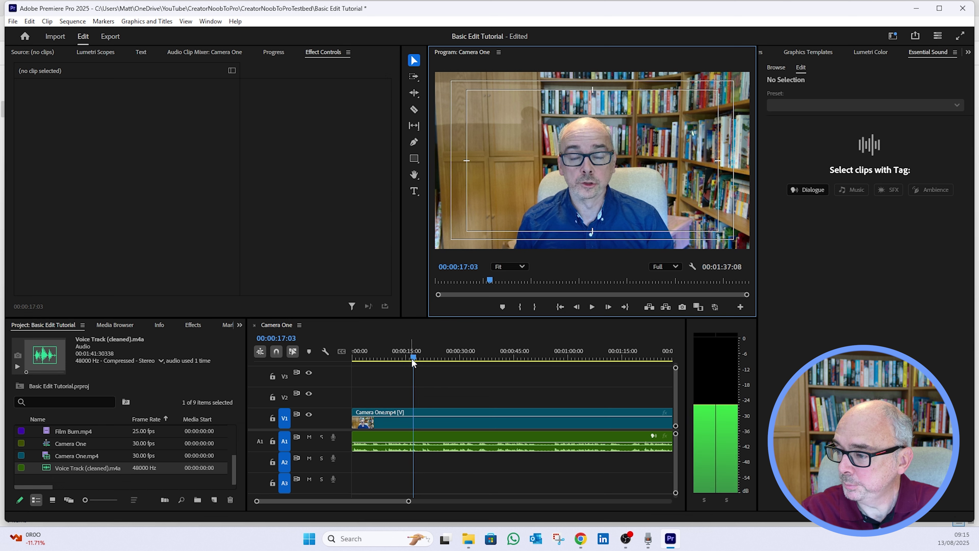
left_click_drag(417, 351, 383, 352)
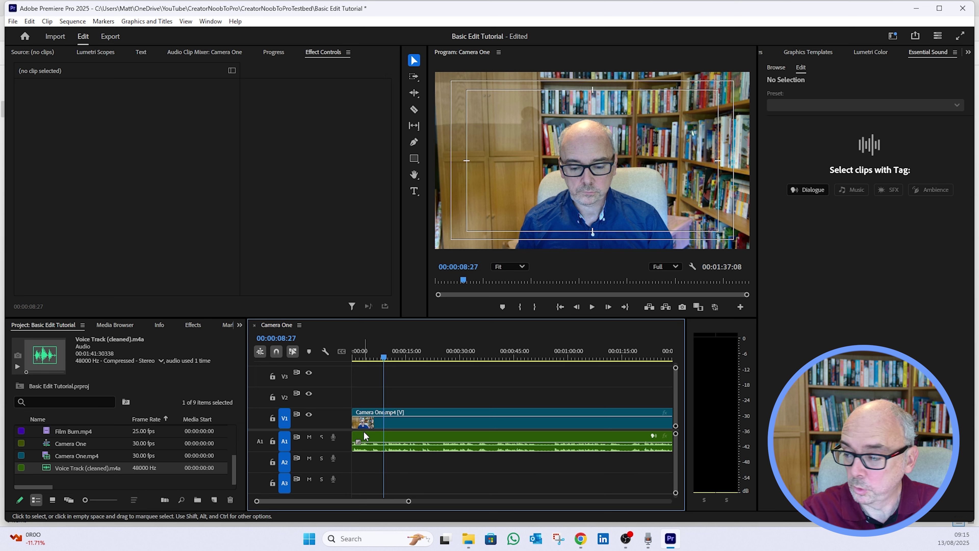
key("c")
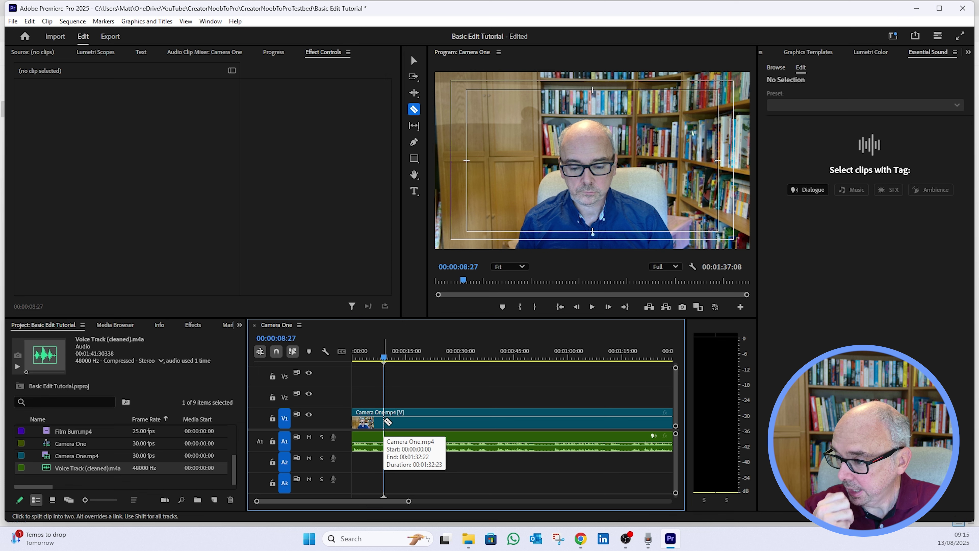
left_click(385, 422)
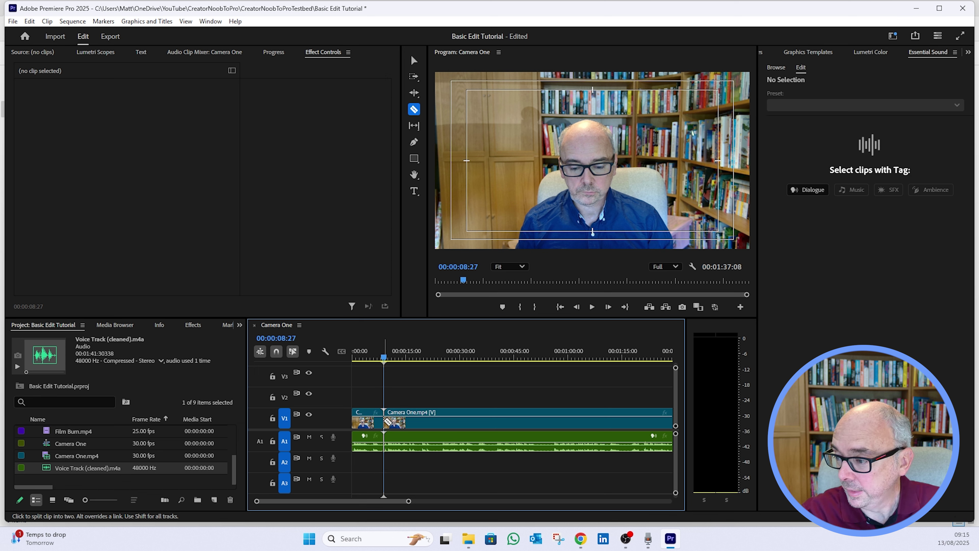
Step: Delete the linked segment before the cut at 00:00:08:27 and ripple delete the empty space at the sequence start
key("v")
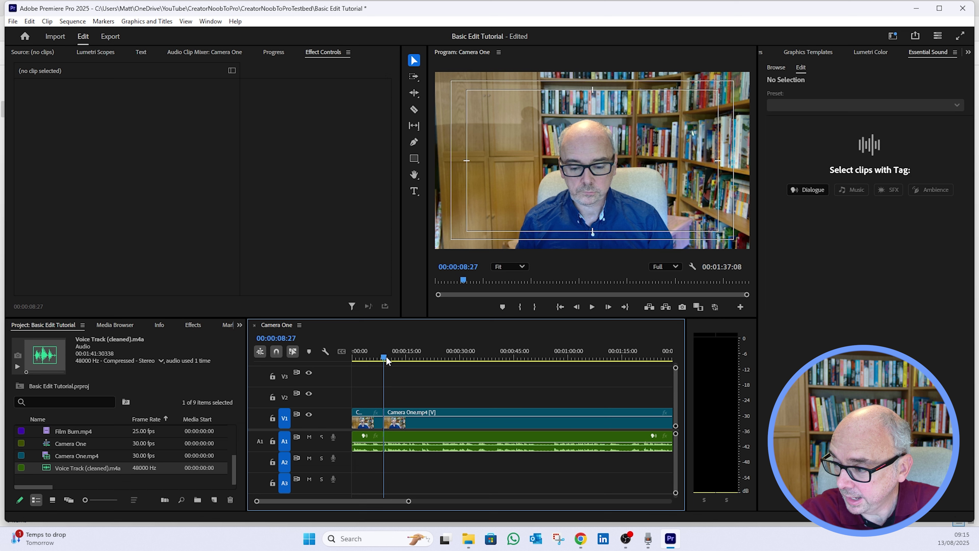
left_click_drag(385, 356, 390, 357)
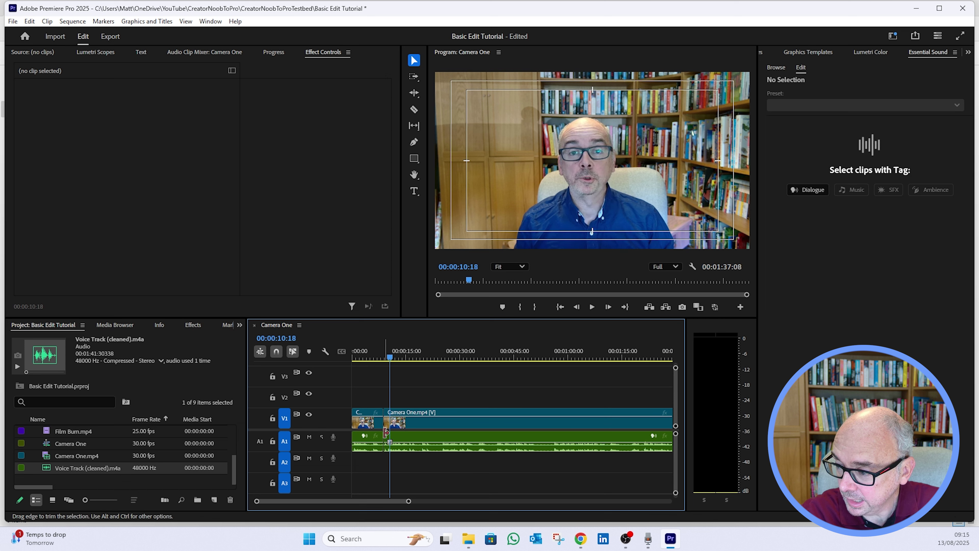
left_click(375, 424)
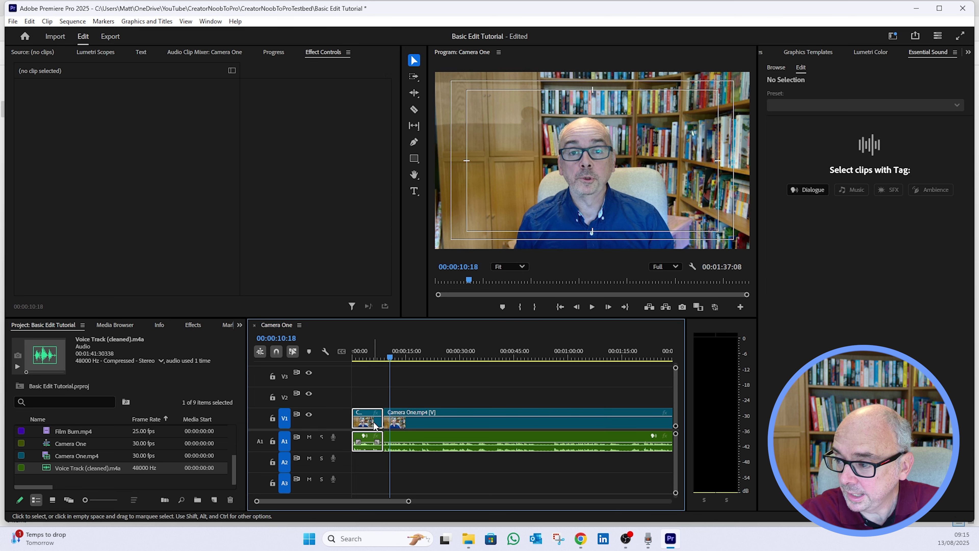
key("Delete")
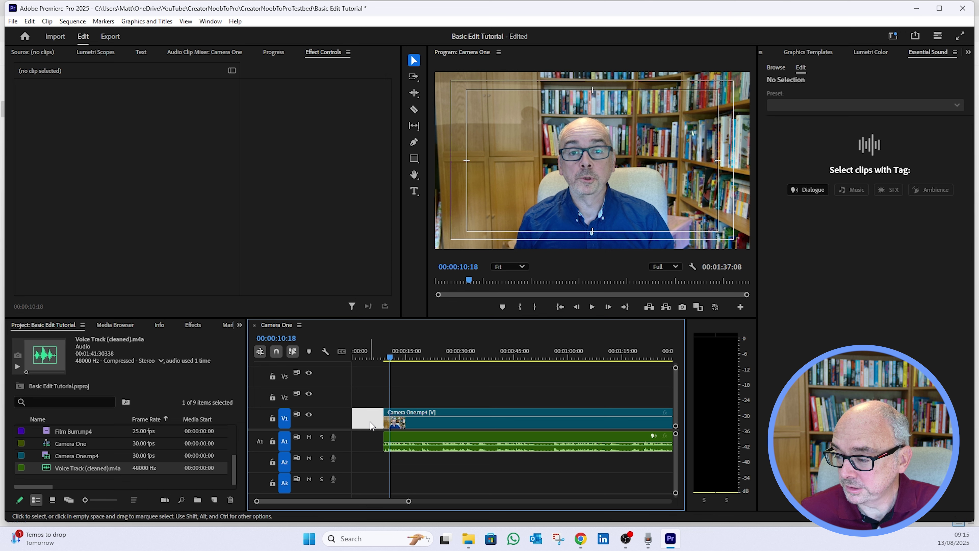
right_click(370, 422)
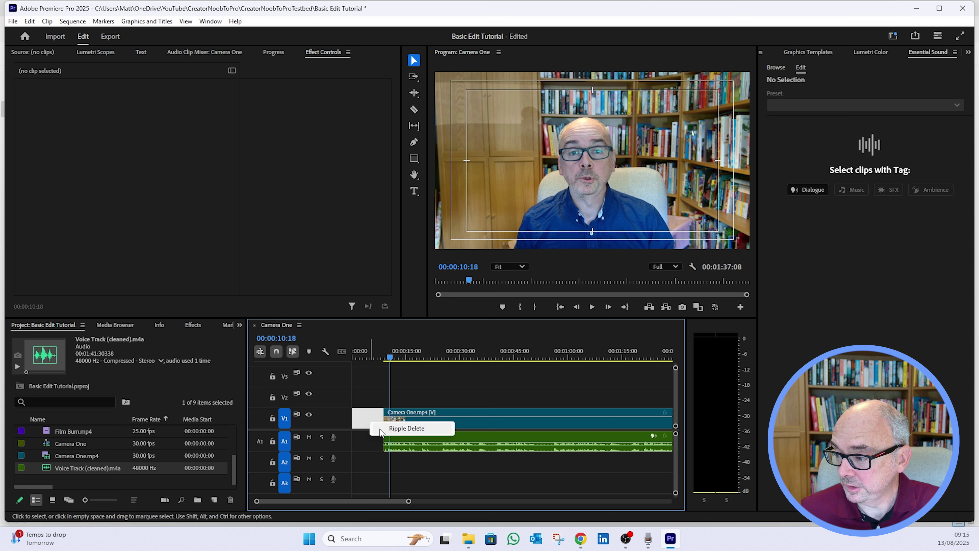
left_click(406, 428)
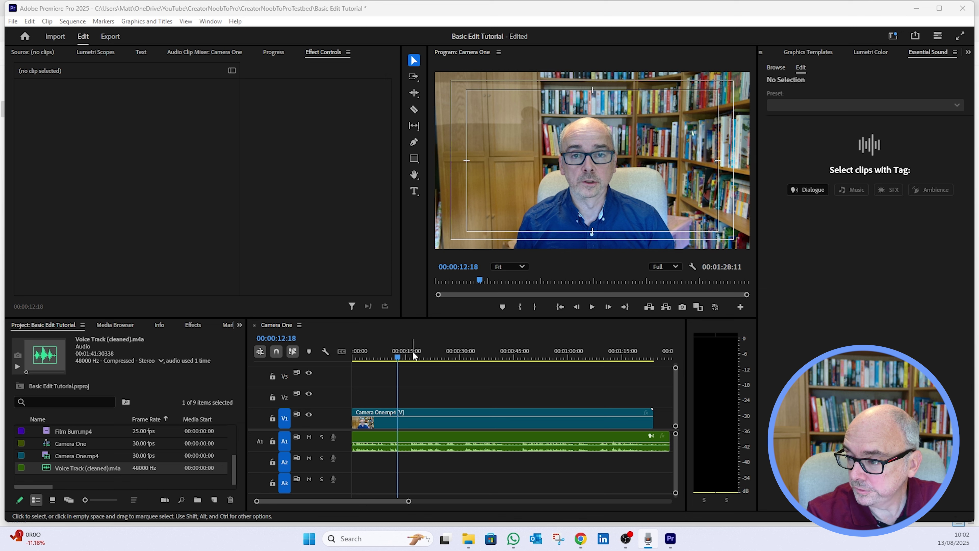
Step: Cut the linked Camera One clip at 00:00:15:13 and ripple delete everything before the cut
left_click_drag(400, 359, 408, 362)
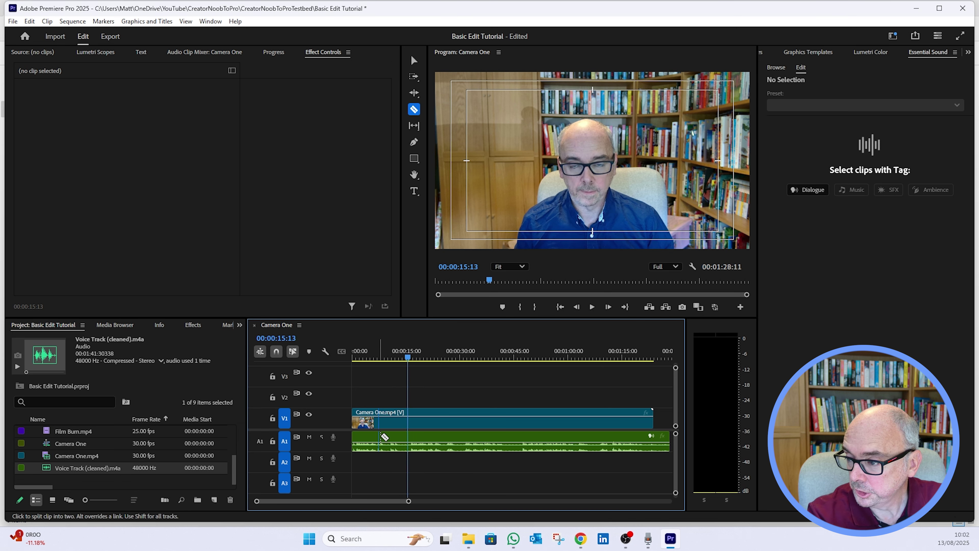
key("ctrl+k")
left_click(397, 426)
key("Delete")
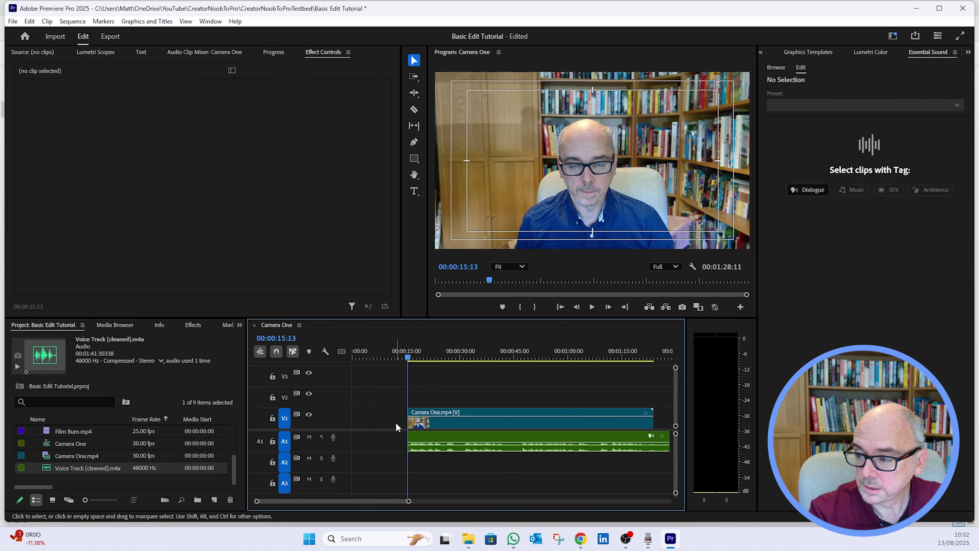
right_click(396, 422)
left_click(400, 426)
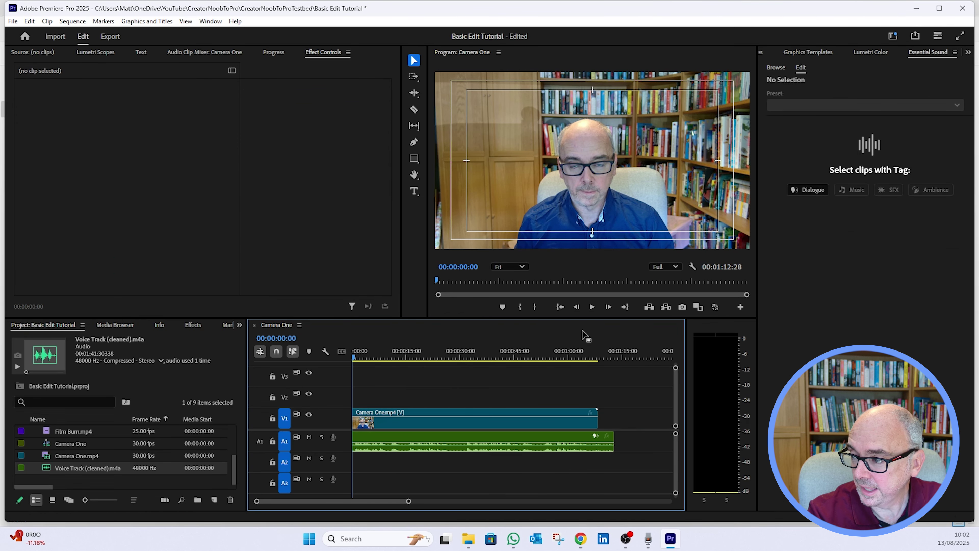
Step: Play through the remaining footage and cut out the unwanted section ending at 00:00:34:00 from the linked Camera One clips
left_click(593, 307)
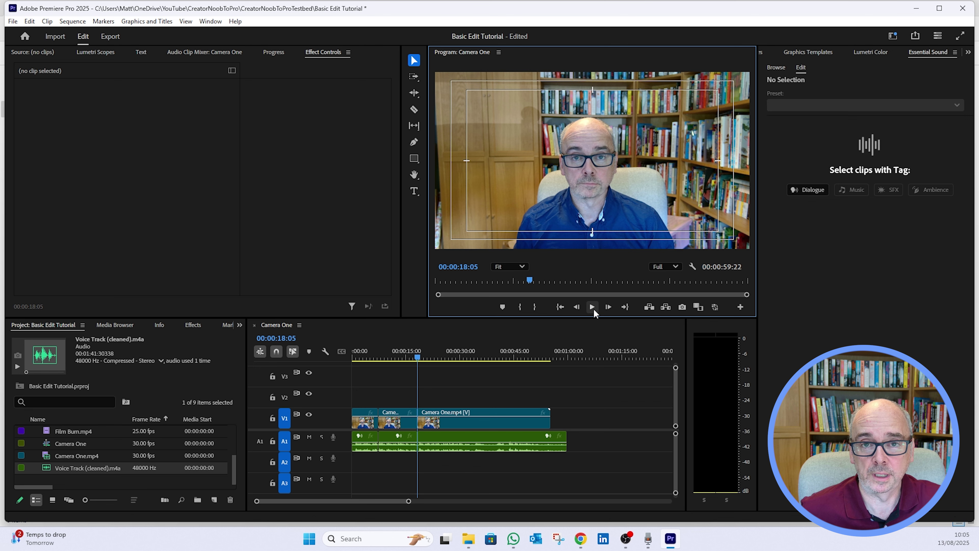
left_click(593, 307)
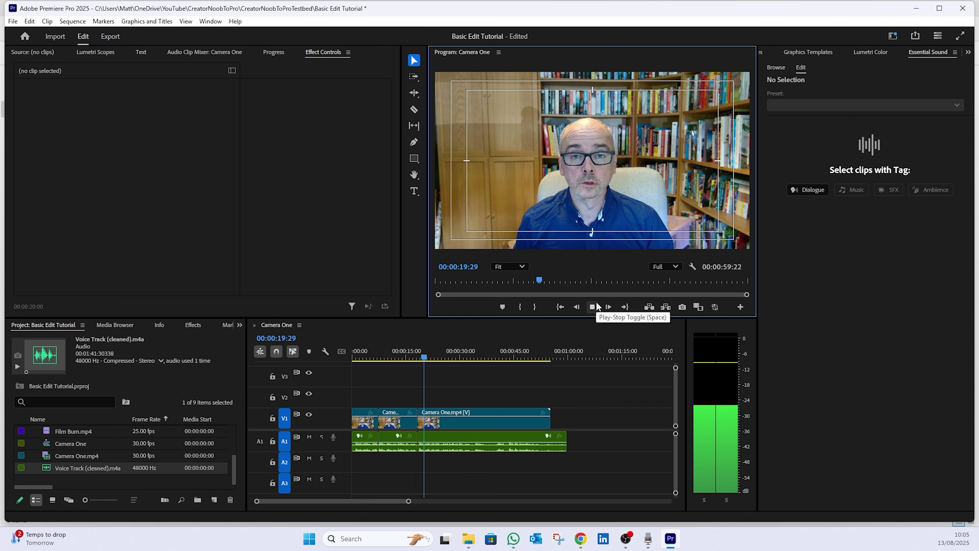
key("c")
key("ctrl+k")
left_click(469, 421)
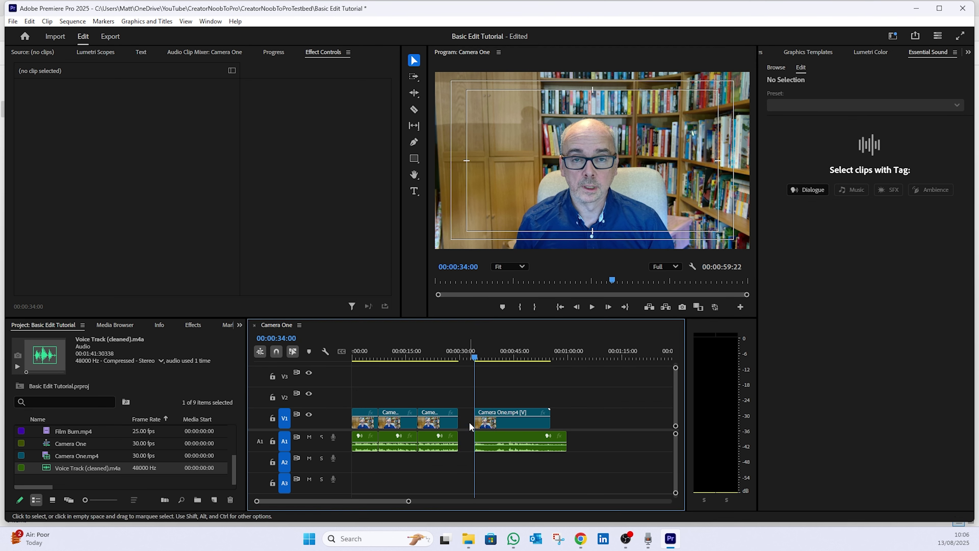
left_click(480, 417)
key("v")
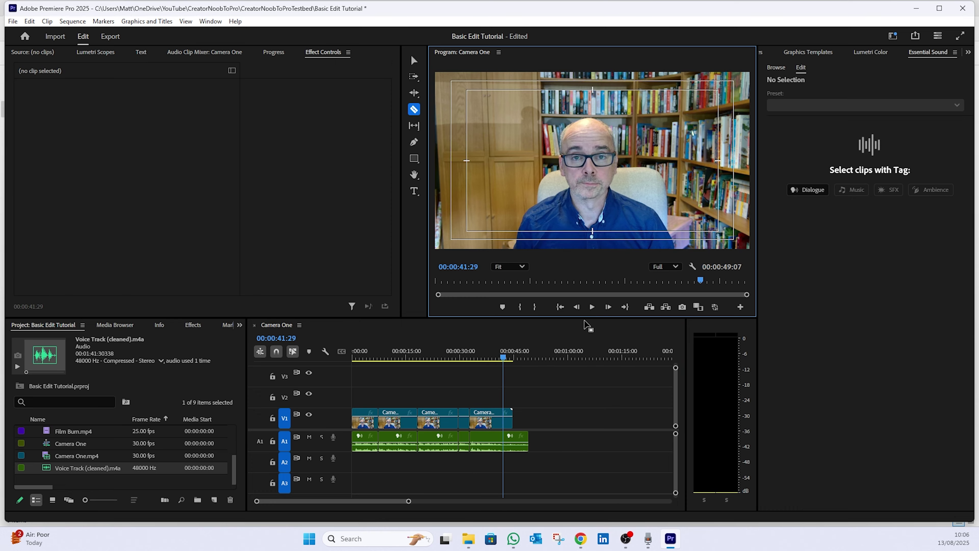
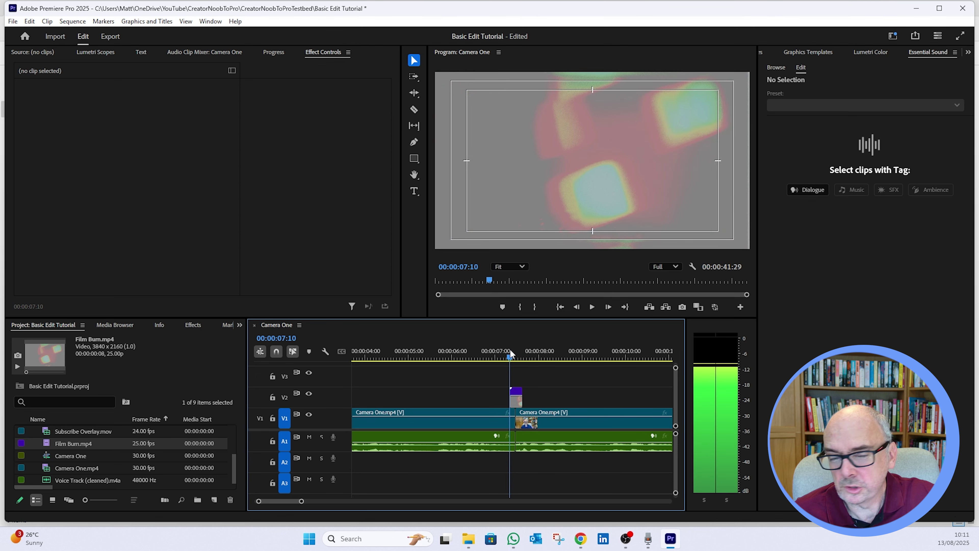
Step: Set the blend mode of the Film Burn clip on track V2 to Screen, previewing it at 00:00:07:12
key("Right")
key("Right")
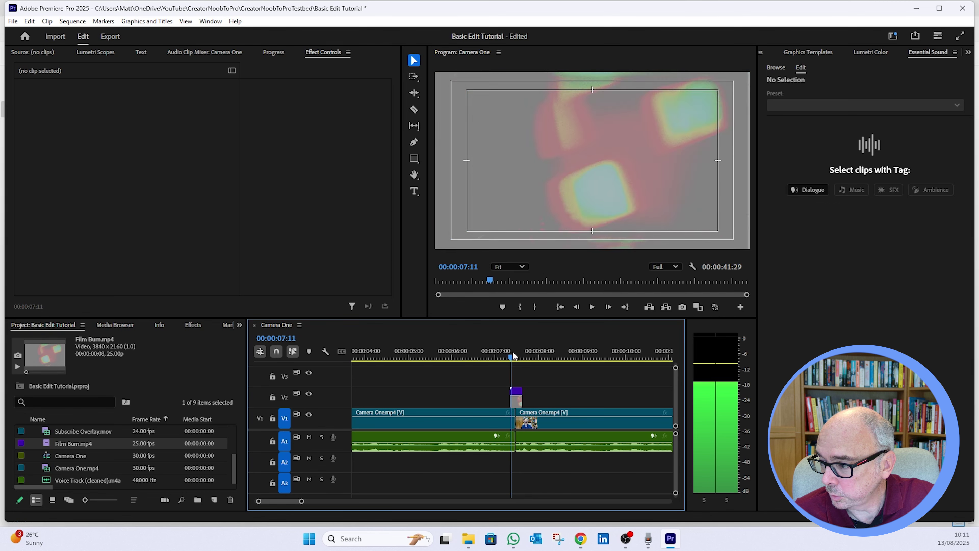
left_click(516, 398)
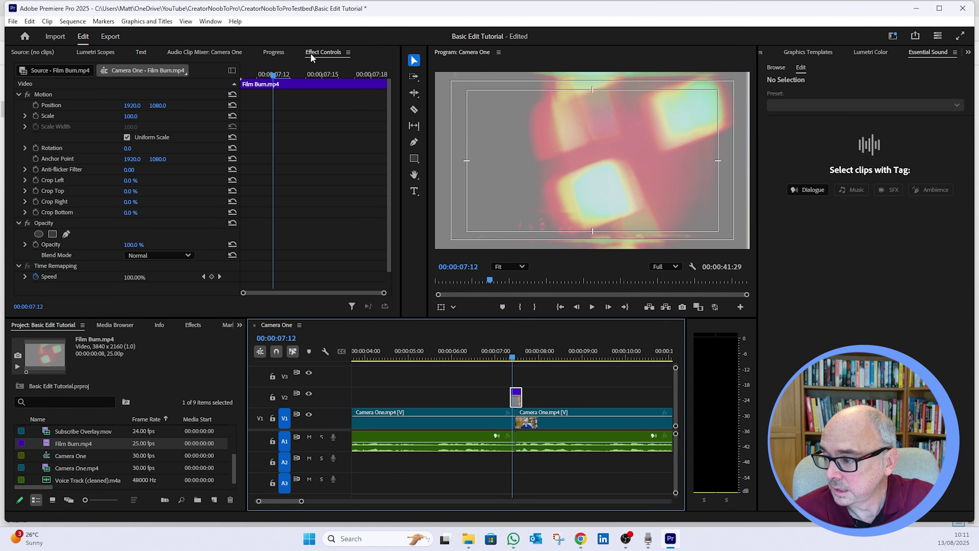
left_click(312, 58)
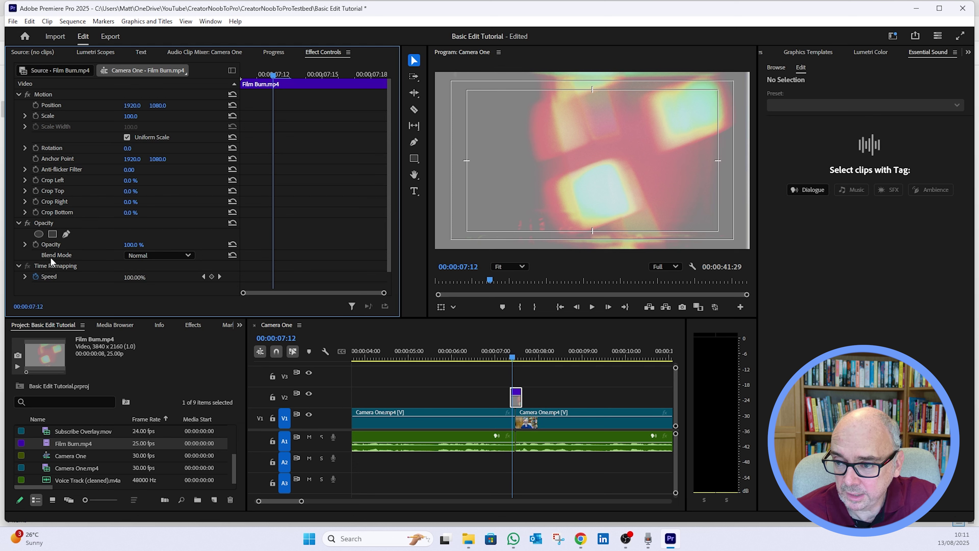
left_click(190, 256)
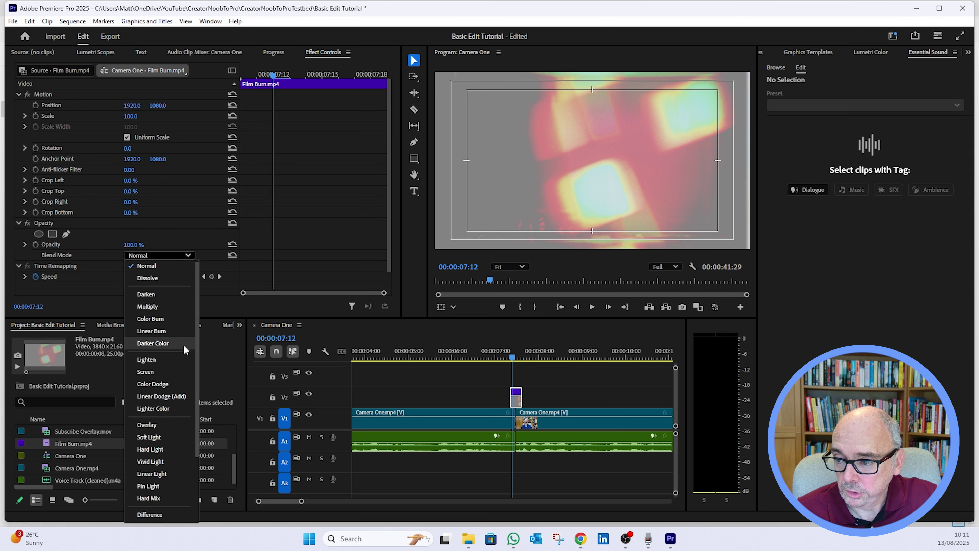
left_click(165, 371)
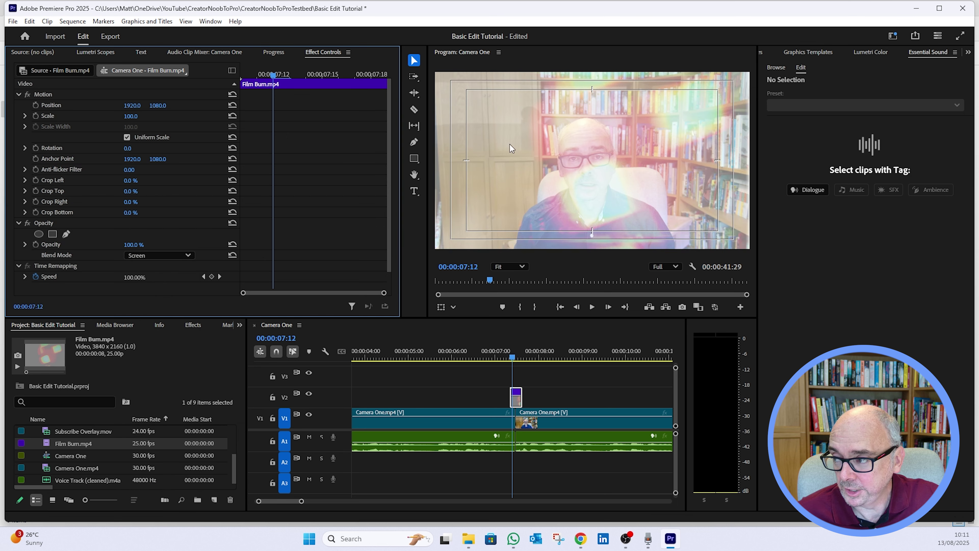
Step: Play the film burn transition over the cut from 00:00:07:03, just before the overlay clip
left_click(500, 357)
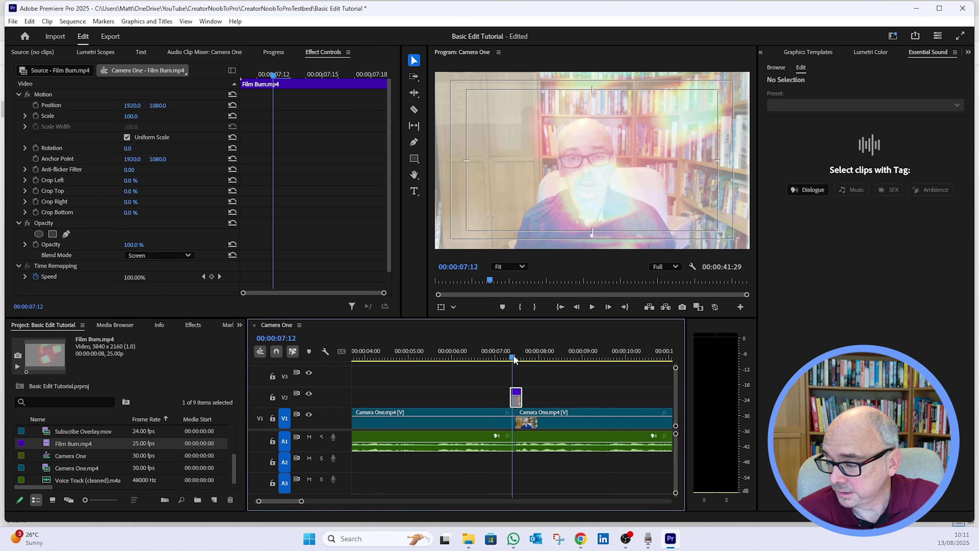
left_click(592, 306)
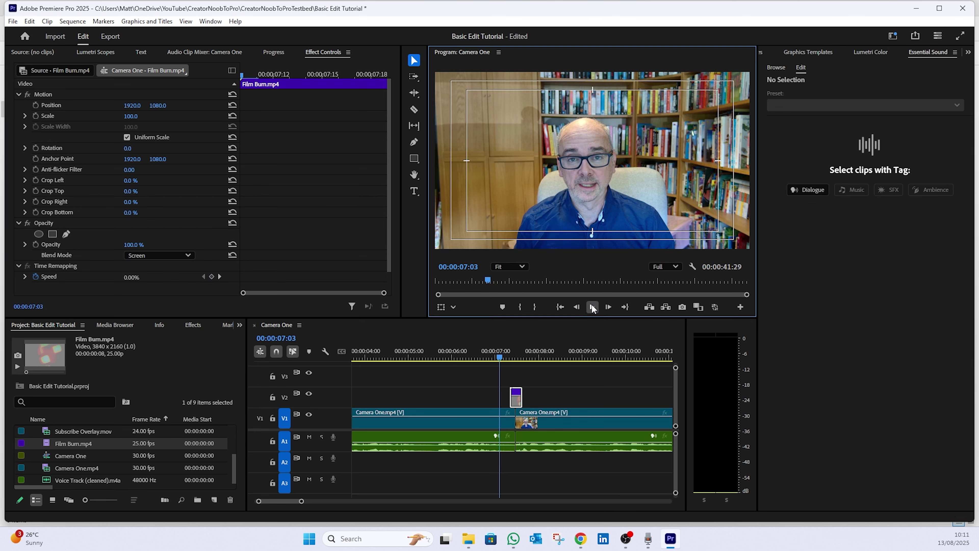
left_click(592, 306)
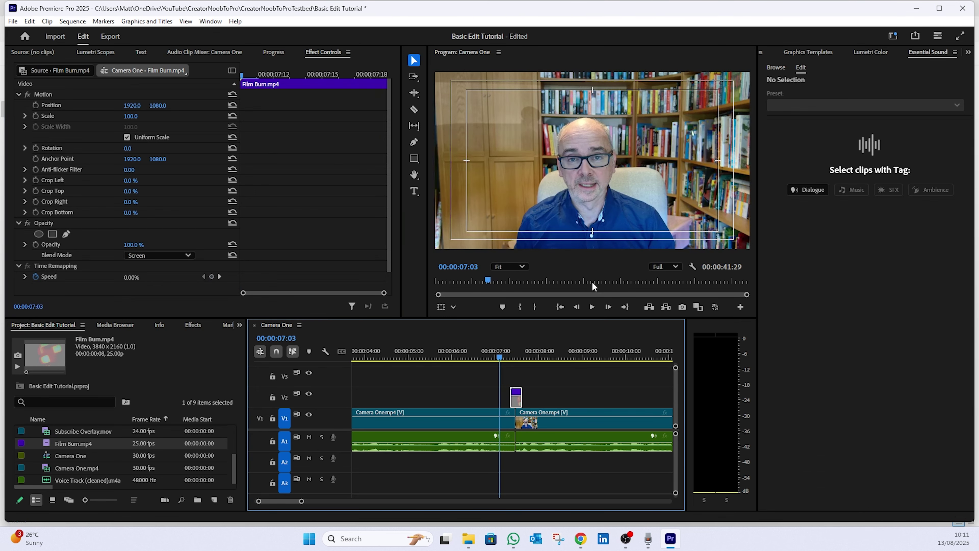
Step: Set the Scale of the short Camera One clip starting near 00:00:30:00 to 162, previewing the enlargement at 00:00:30:13
left_click(593, 307)
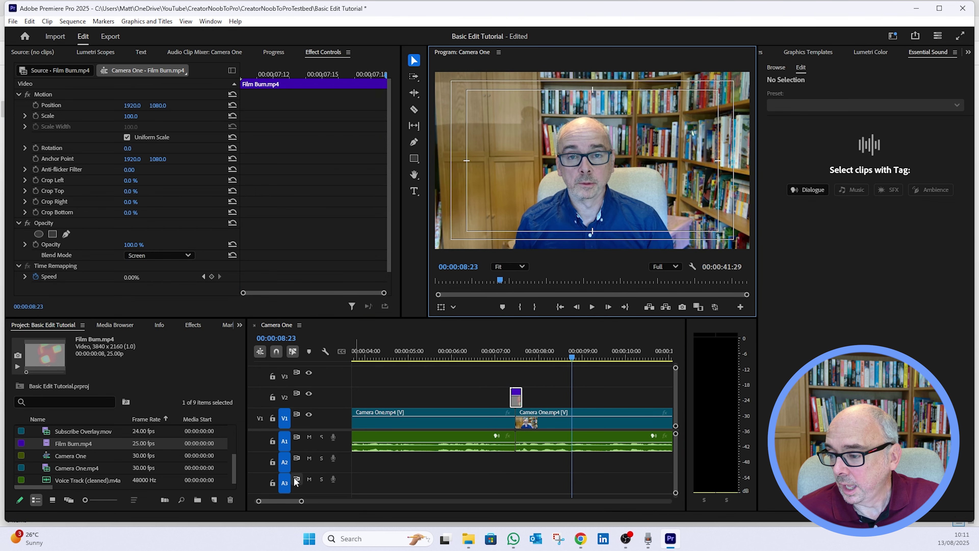
left_click(284, 503)
scroll(285, 501, "down", 5)
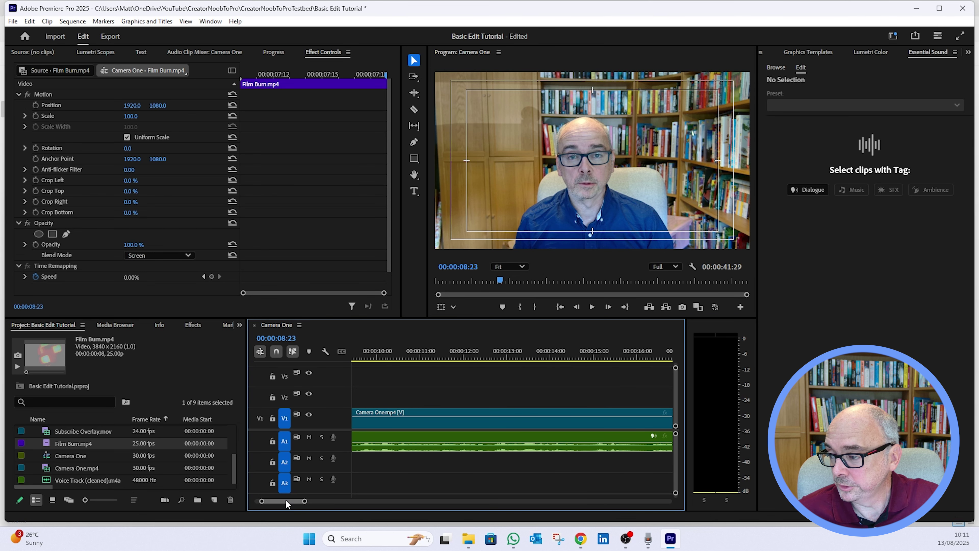
scroll(285, 499, "down", 4)
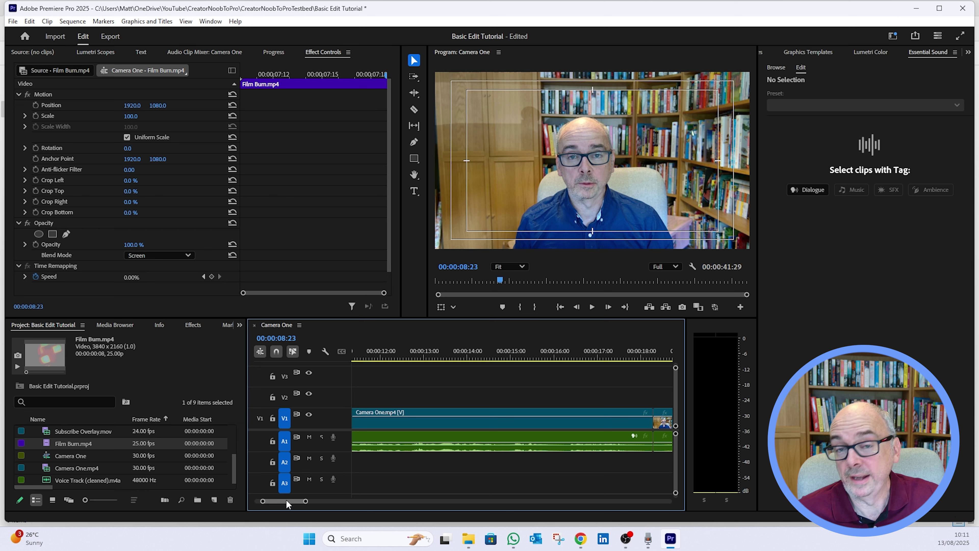
scroll(282, 500, "up", 8)
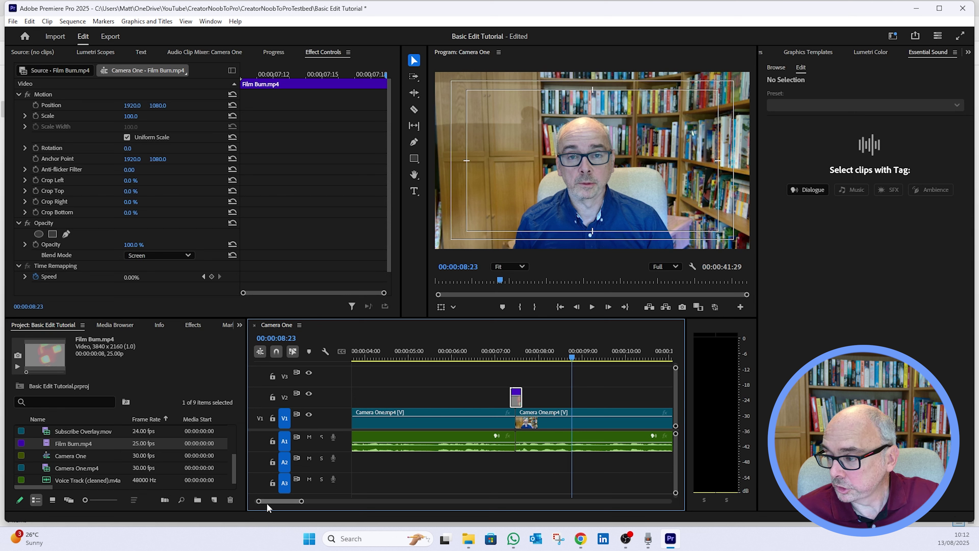
scroll(267, 503, "down", 10)
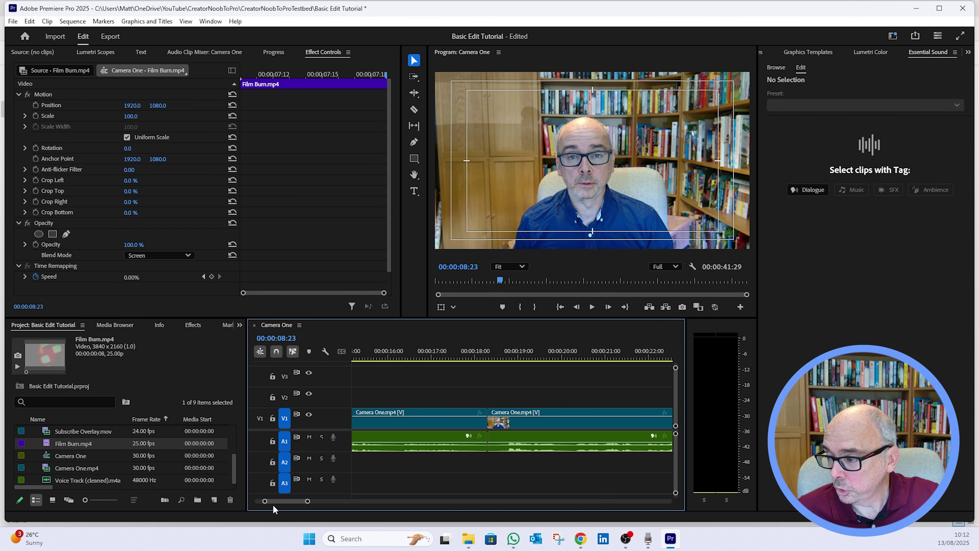
scroll(273, 506, "down", 5)
left_click(633, 424)
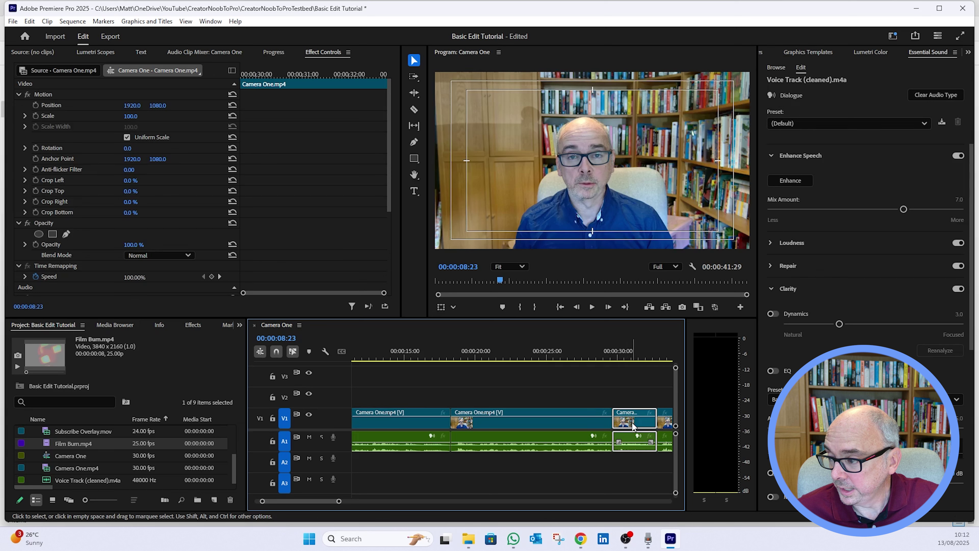
scroll(301, 500, "down", 5)
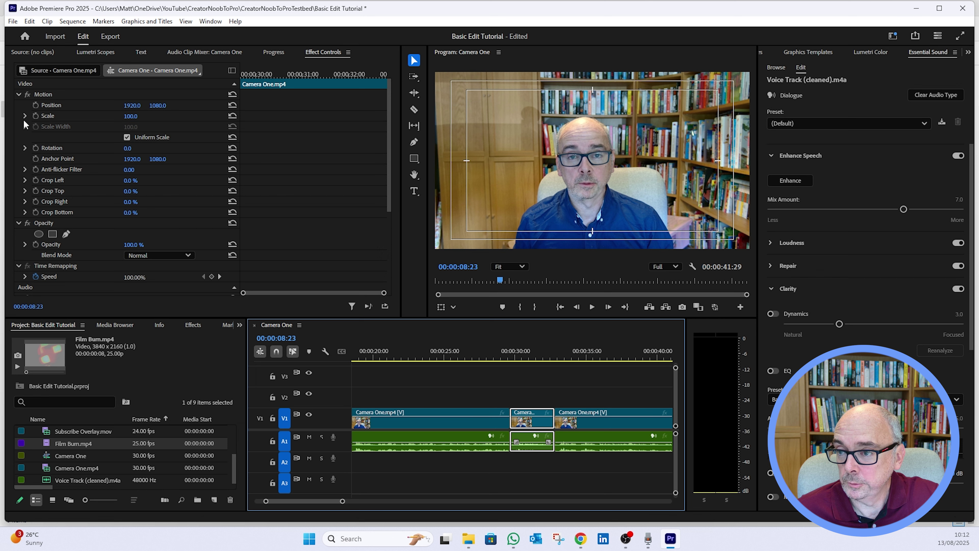
left_click_drag(130, 120, 155, 120)
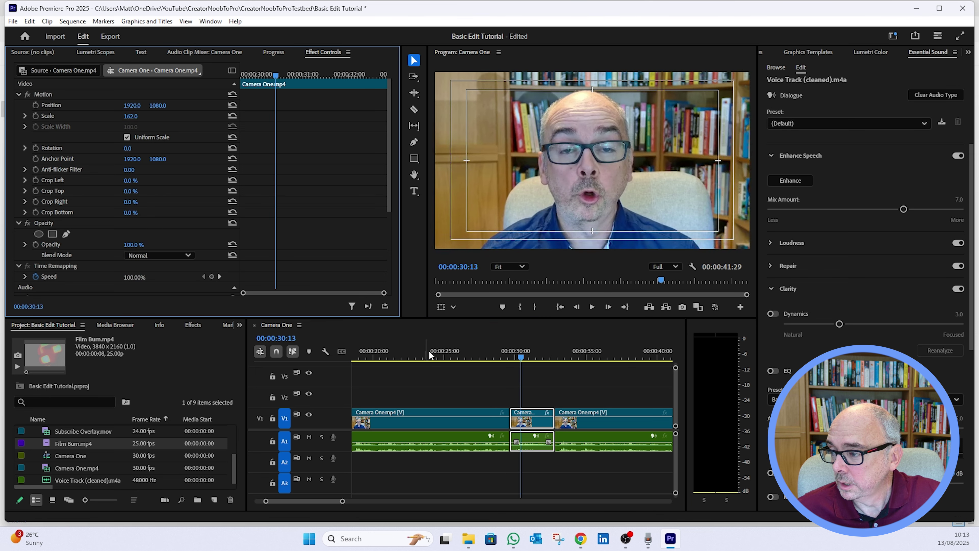
Step: Play from 00:00:26:25 through the enlarged Camera One clip to review the punch-in and the return to normal framing
left_click(470, 356)
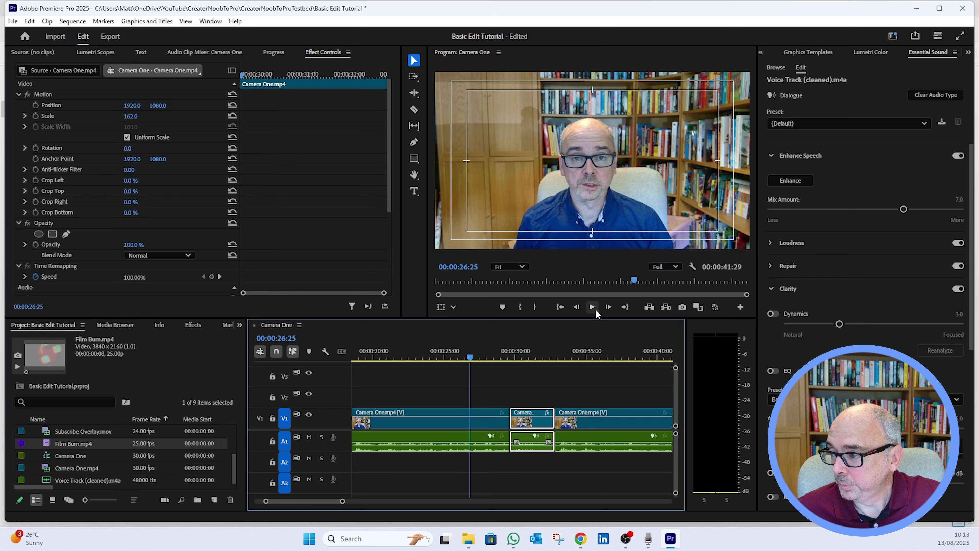
left_click(594, 308)
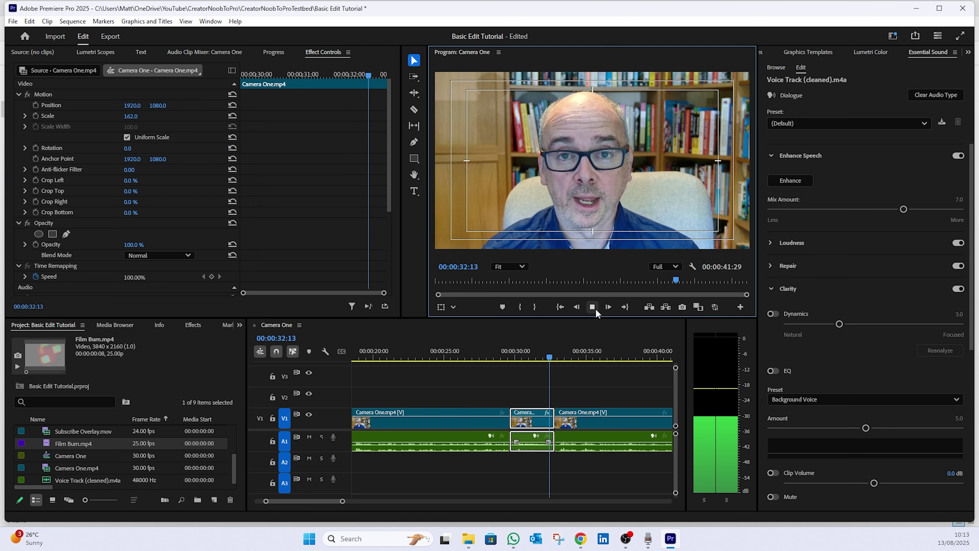
left_click(595, 308)
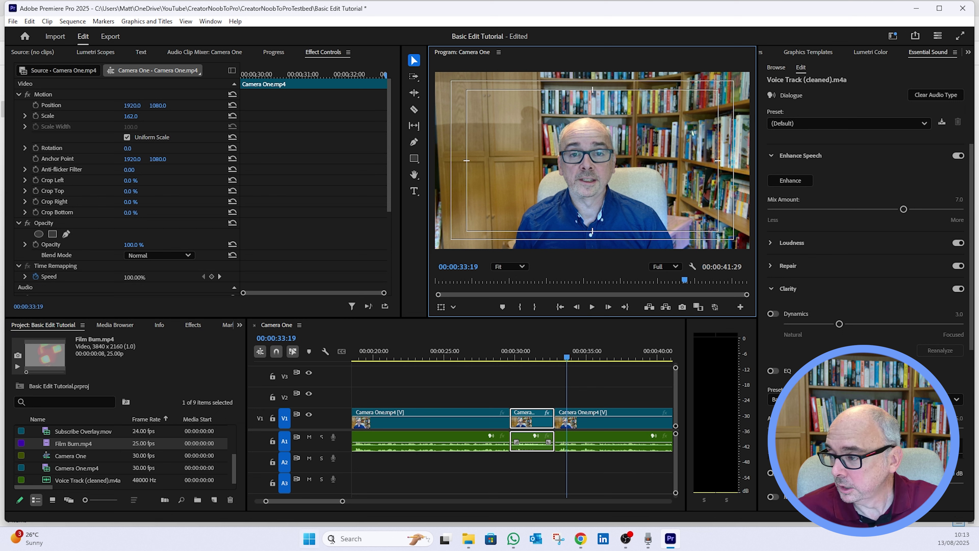
Step: Play the film burn cut from 00:00:06:18 and the plain cut from 00:00:17:27 to compare them
left_click_drag(567, 359, 449, 367)
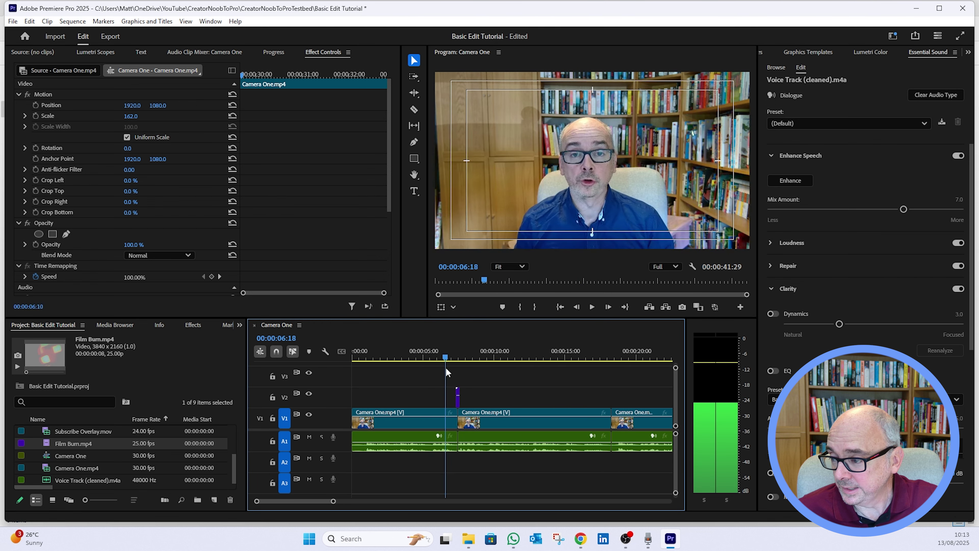
left_click(596, 308)
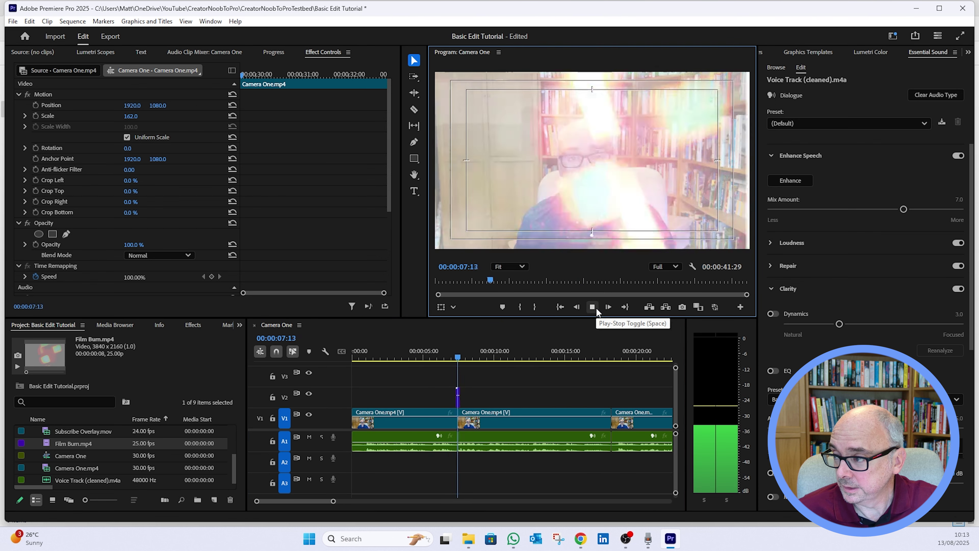
left_click(595, 307)
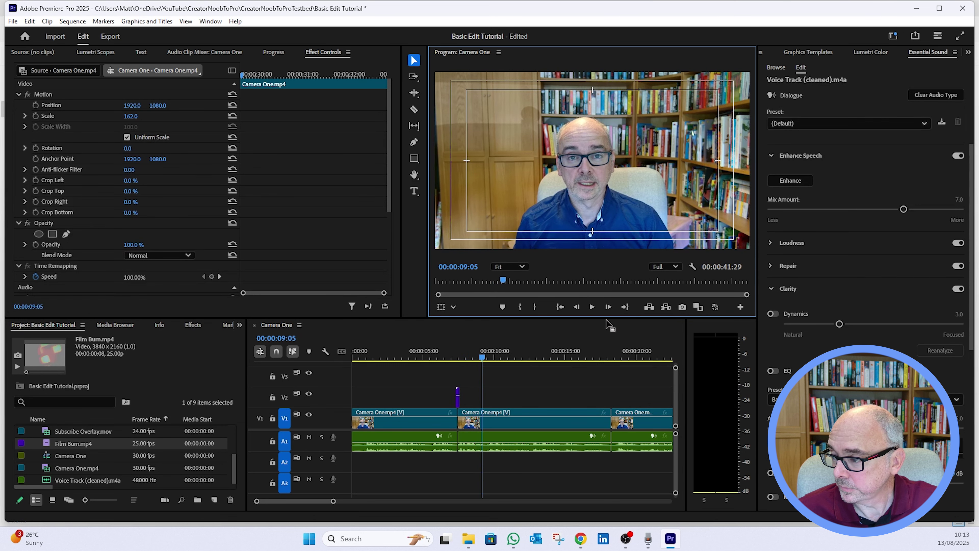
left_click(607, 357)
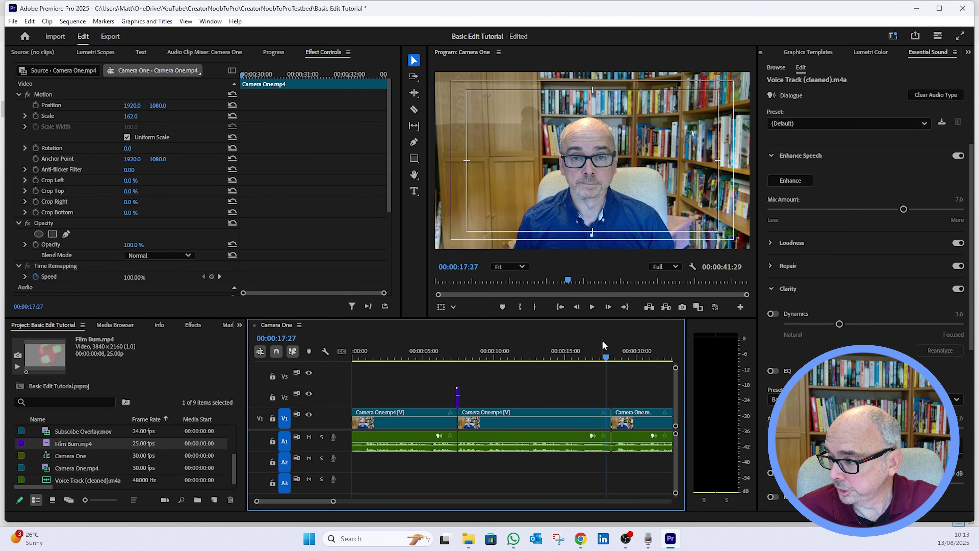
left_click(594, 305)
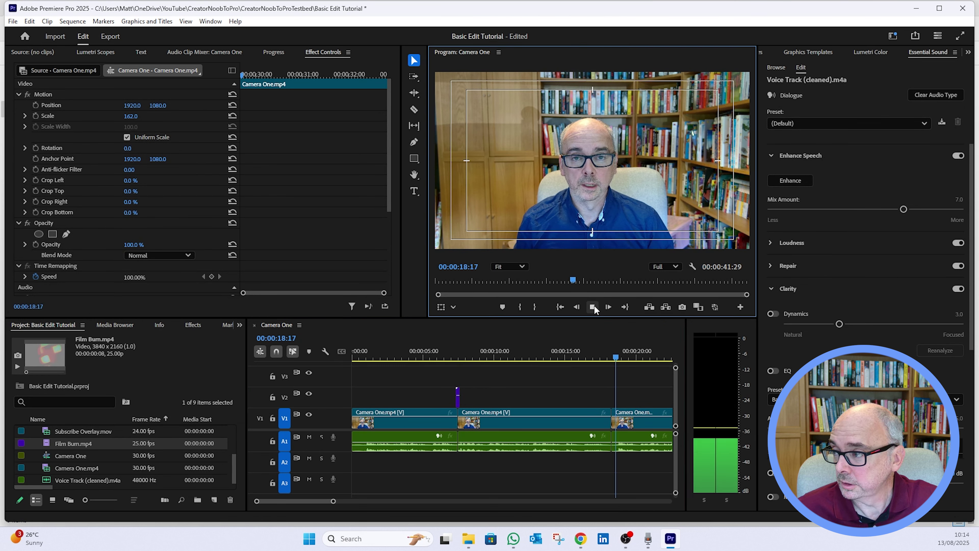
left_click(595, 305)
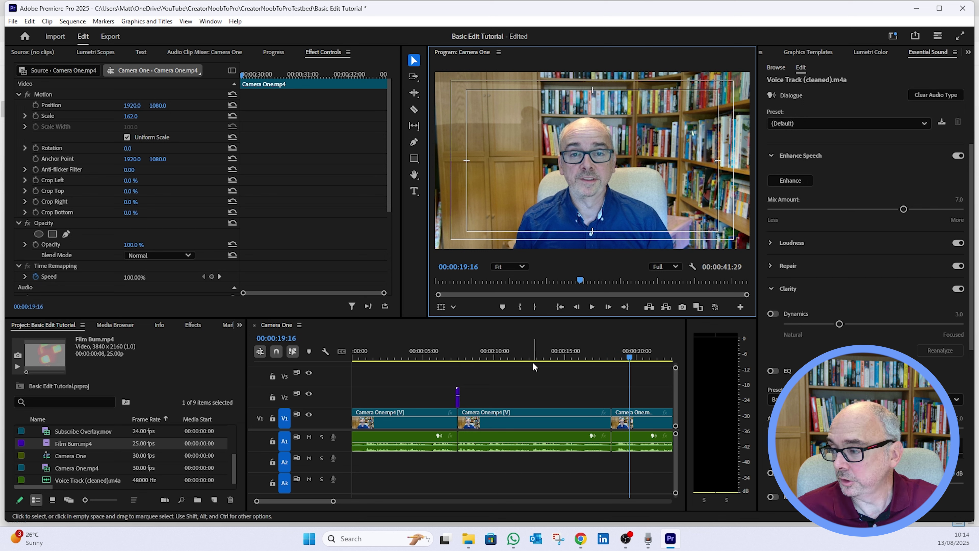
Step: Replay the enlarged Camera One clip, starting from about 00:00:25:00 and stopping after the cut back to normal framing
left_click_drag(318, 499, 326, 503)
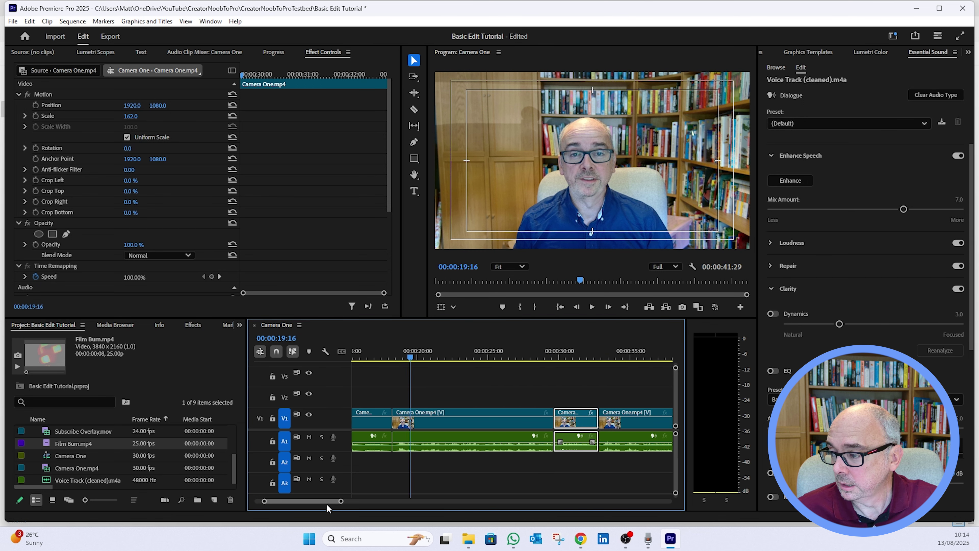
left_click(490, 354)
left_click(587, 309)
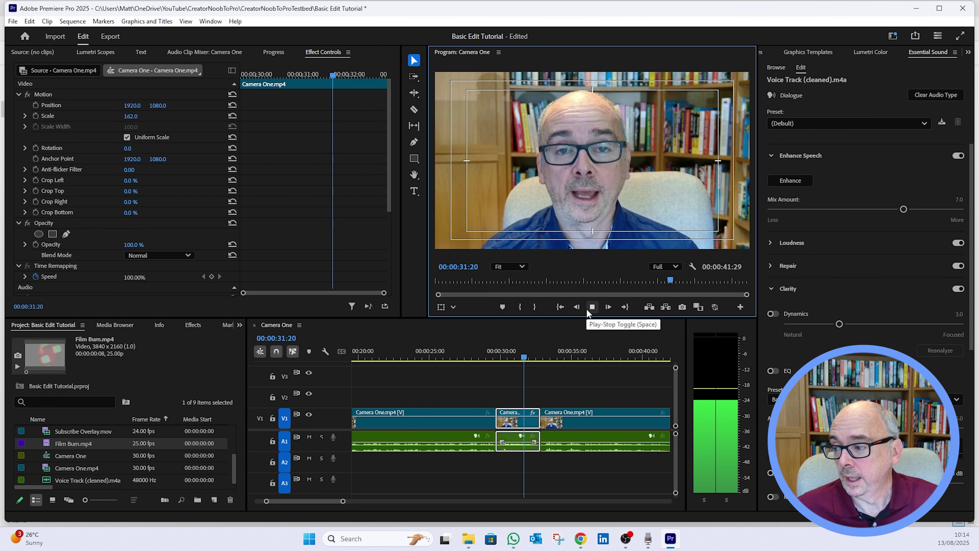
left_click(586, 310)
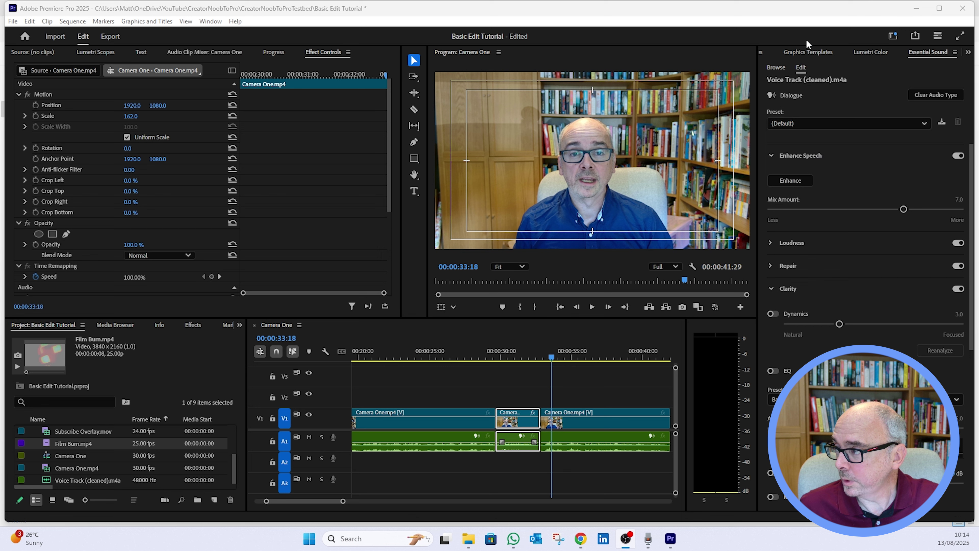
Step: Place the second 1_Trans_DiagLineWipe_TwoColor graphics template on track V2 across the cut near 00:00:18:07
left_click(822, 52)
left_click_drag(966, 223, 945, 199)
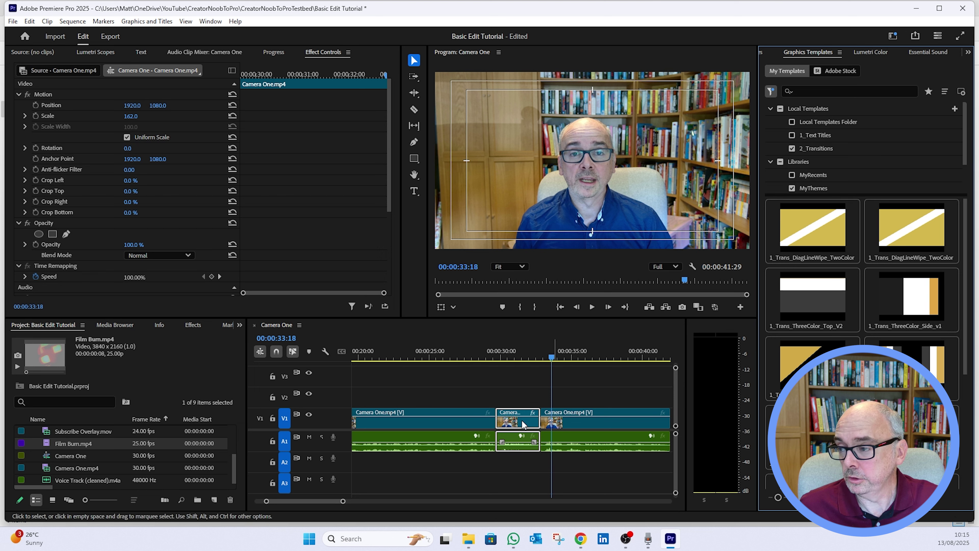
left_click(308, 504)
left_click_drag(308, 503, 302, 506)
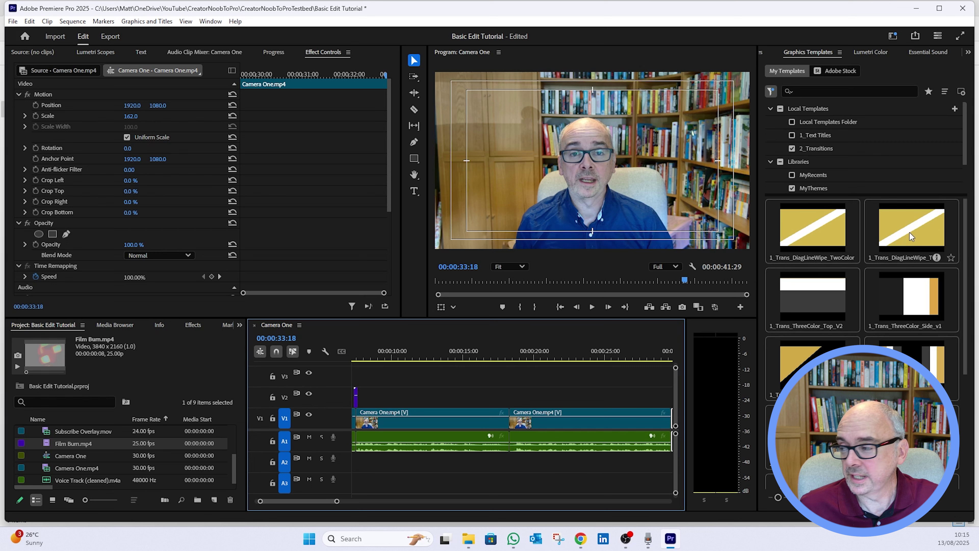
left_click_drag(909, 231, 498, 392)
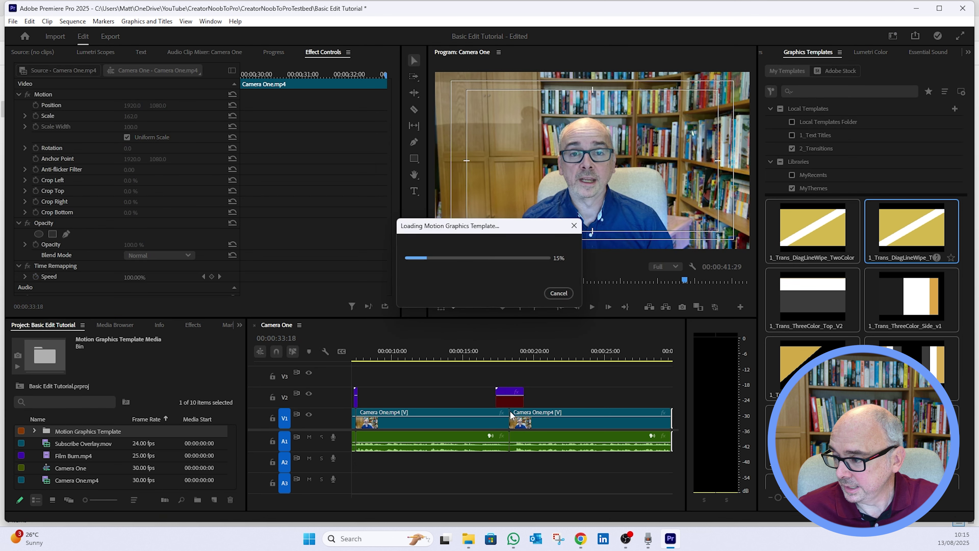
Step: Enlarge the diagonal line wipe graphic to fill the frame, at a scale of 202.6, previewing it at 00:00:17:27
left_click(505, 360)
left_click(617, 161)
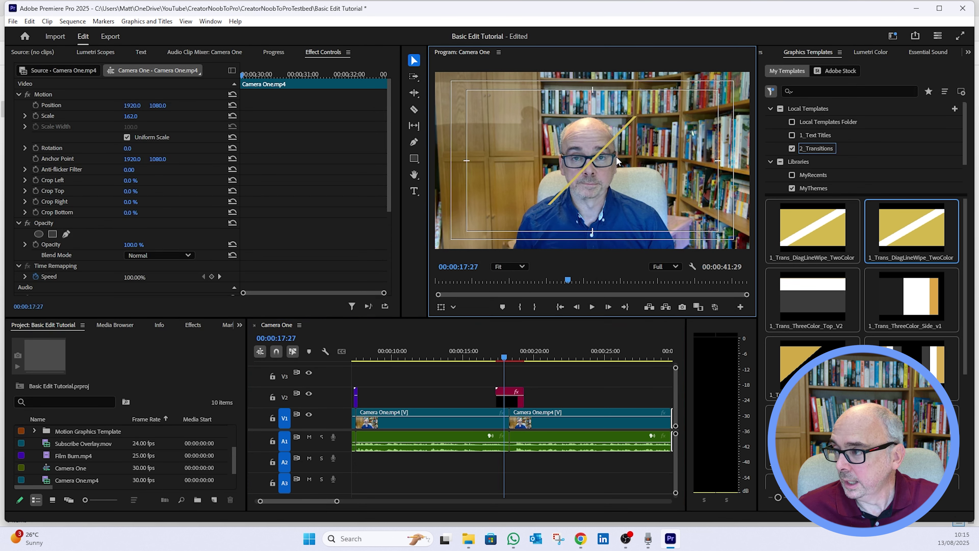
left_click(610, 153)
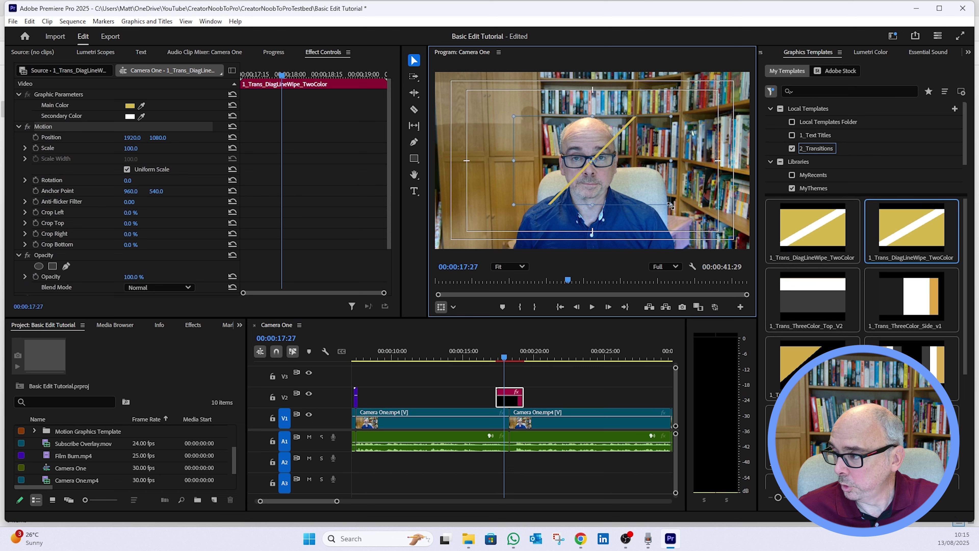
left_click_drag(671, 206, 750, 252)
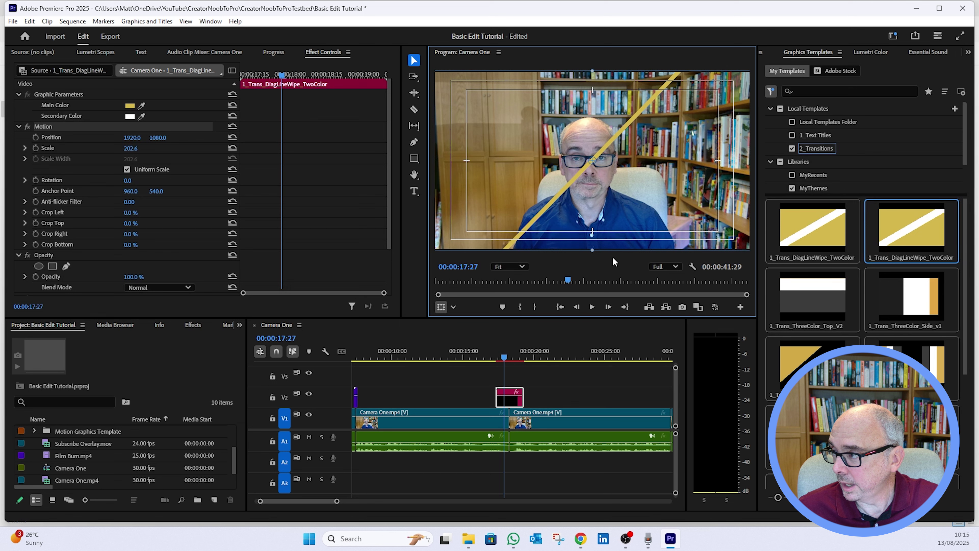
Step: Play the diagonal wipe over the cut from 00:00:16:11, and examine its Main Color setting at 00:00:17:17
left_click(482, 355)
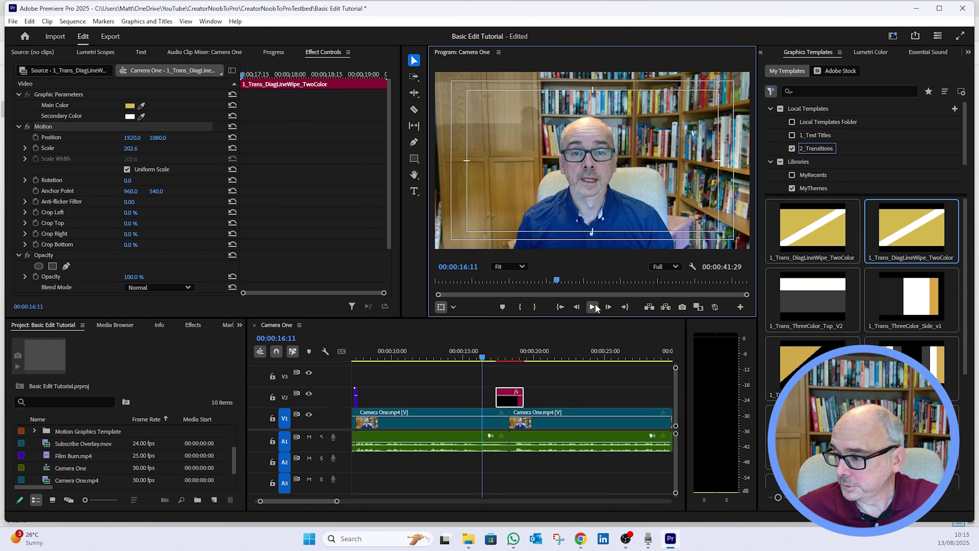
left_click(593, 307)
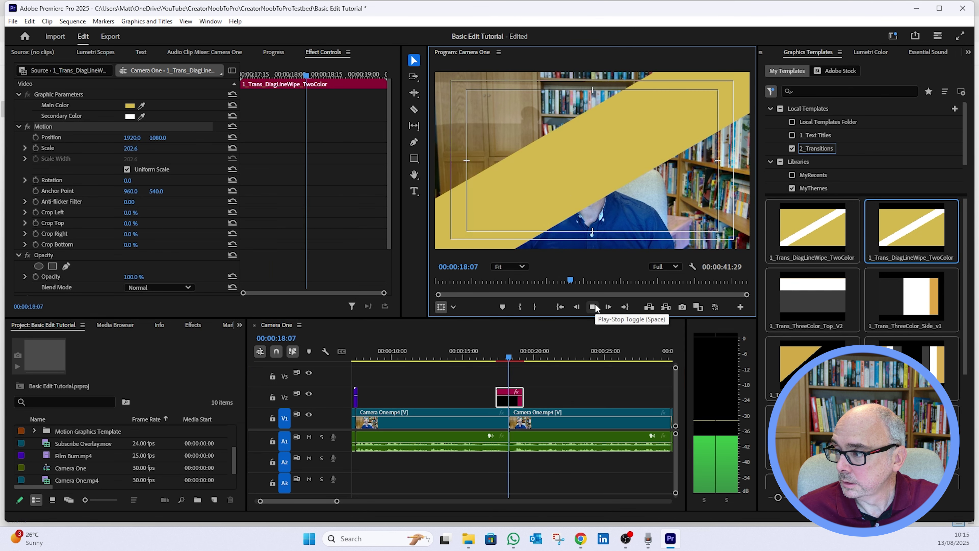
left_click(592, 307)
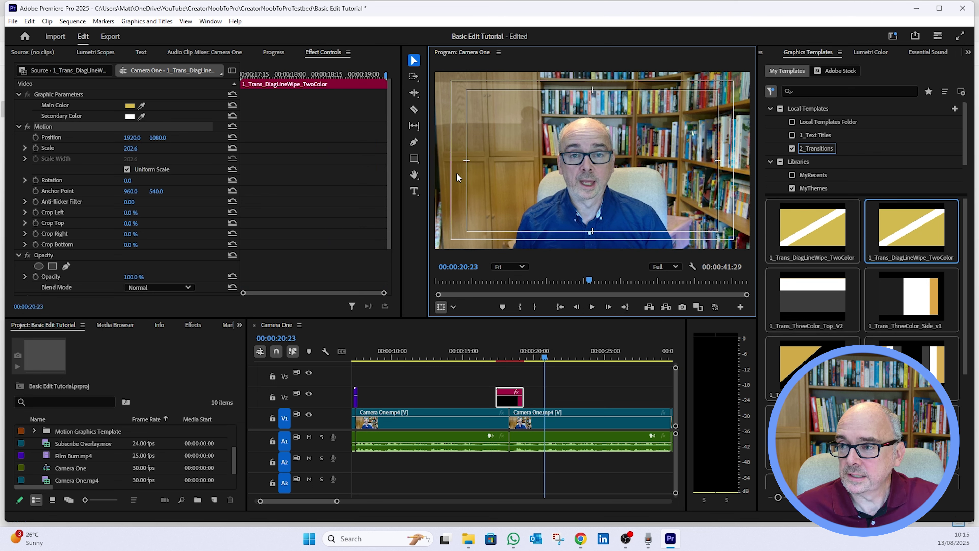
left_click(498, 357)
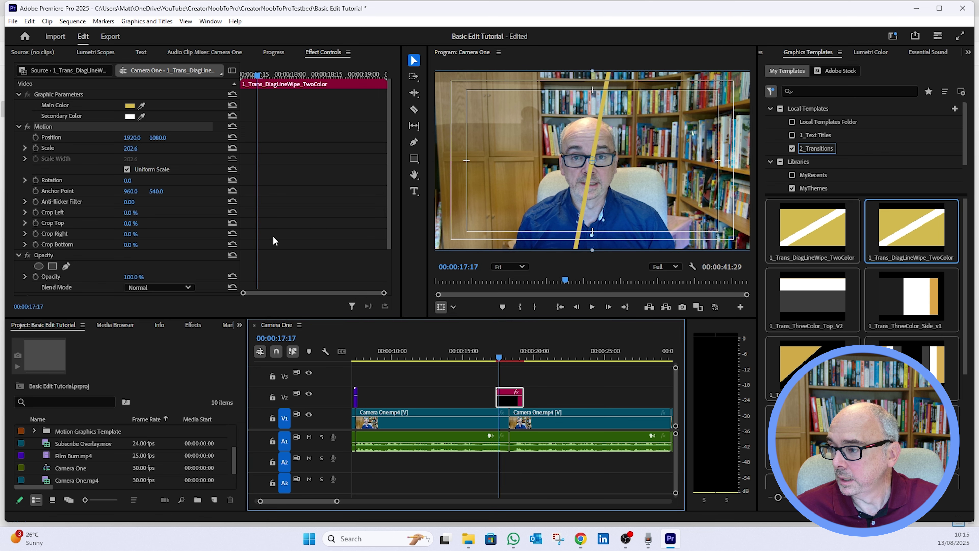
left_click(129, 105)
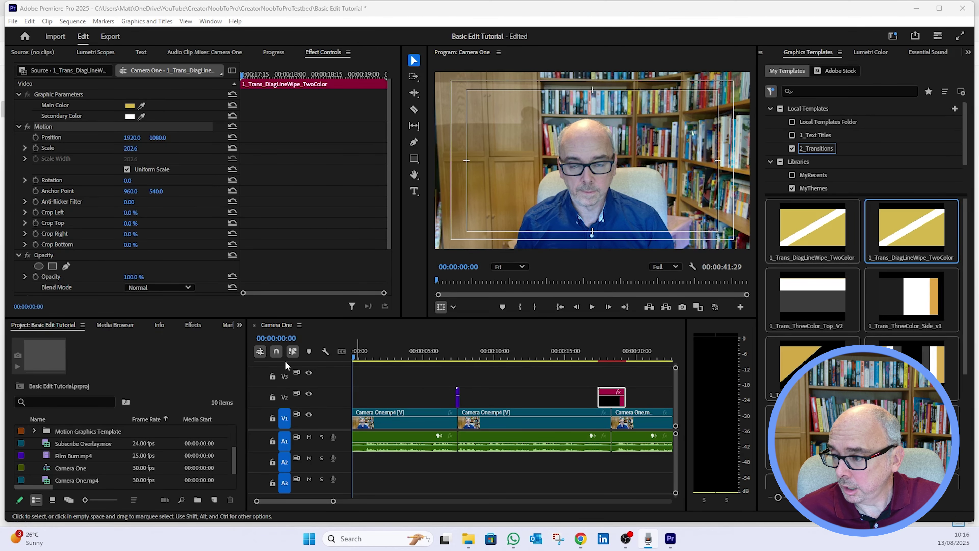
Step: Place the 1_Title_Extreme graphics template on track V3 from 00:00:02:05, and shorten its end to just before the first cut
left_click(354, 358)
key("space")
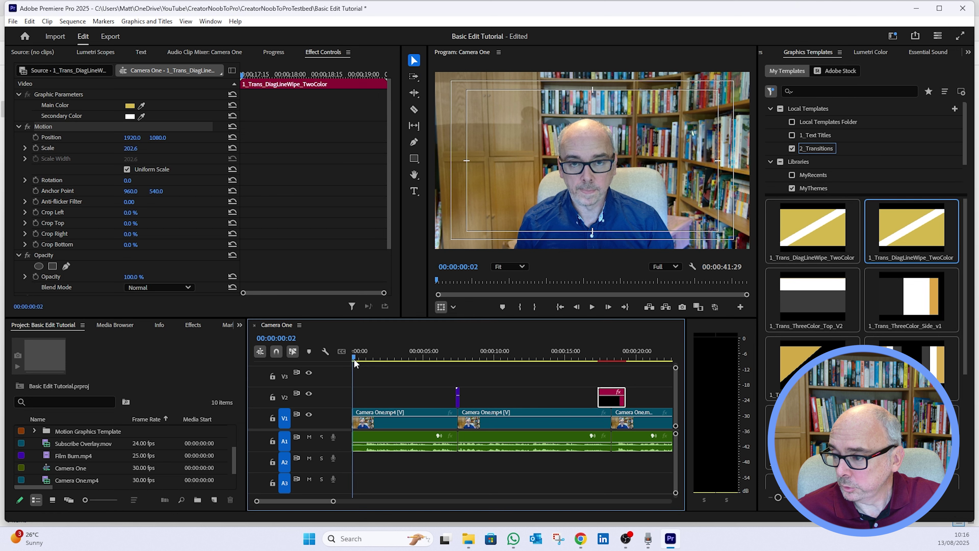
key("space")
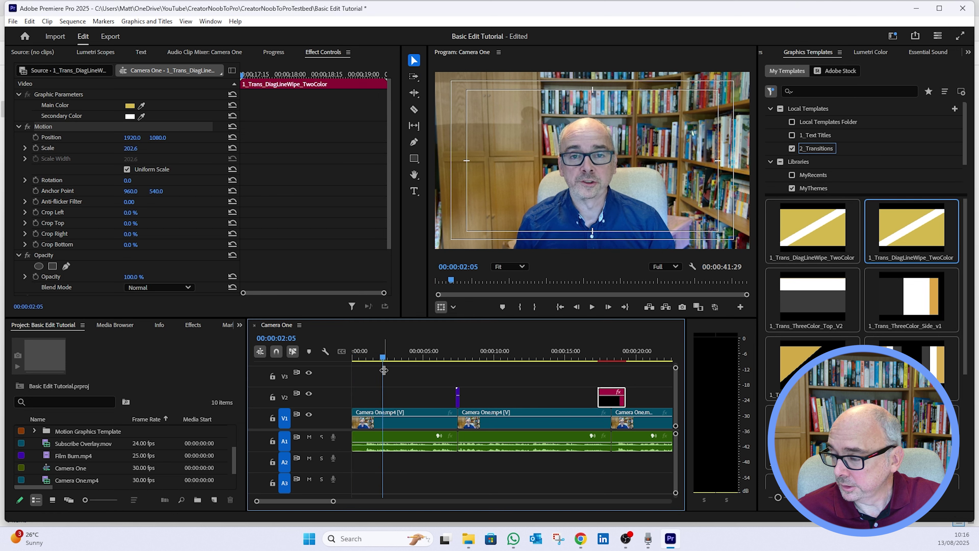
left_click(781, 108)
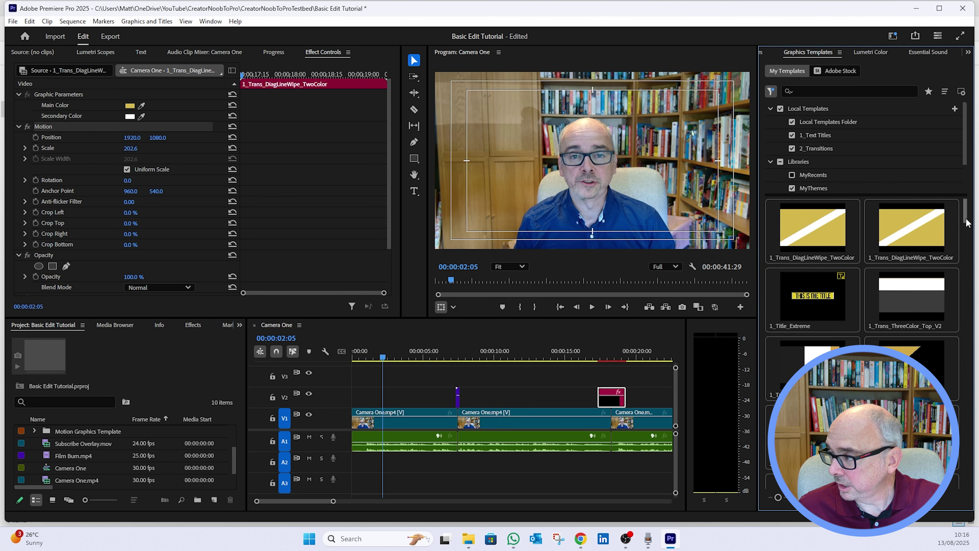
scroll(967, 224, "down", 1)
left_click(822, 273)
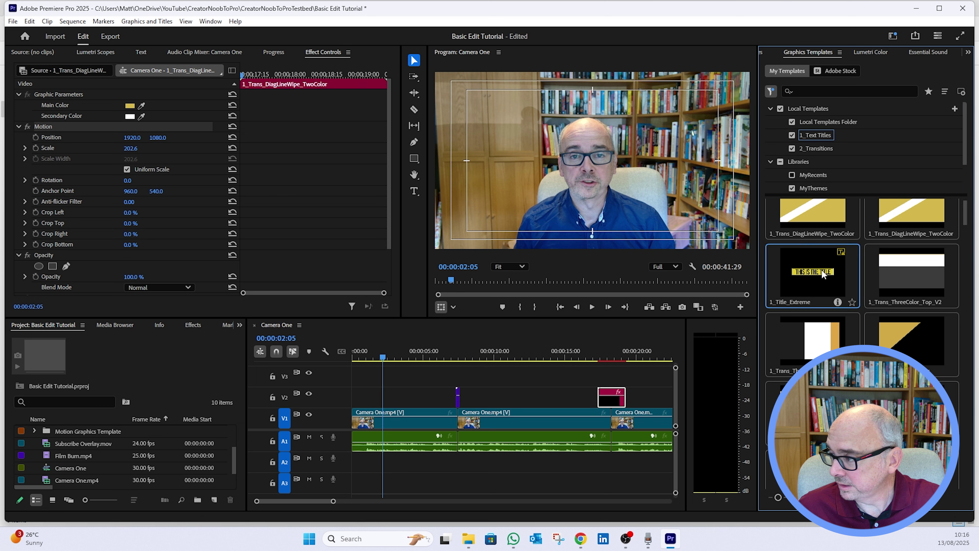
left_click_drag(790, 271, 380, 385)
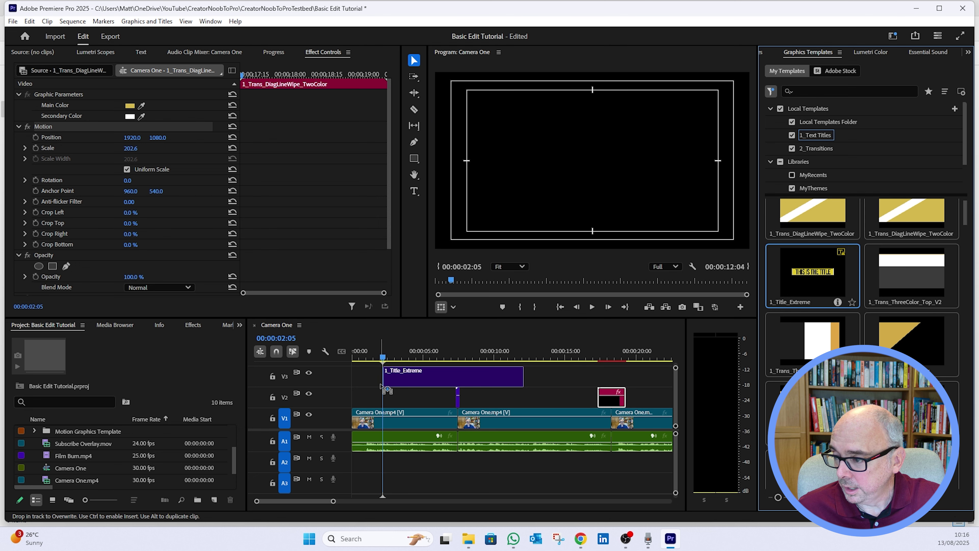
left_click_drag(383, 389, 384, 388)
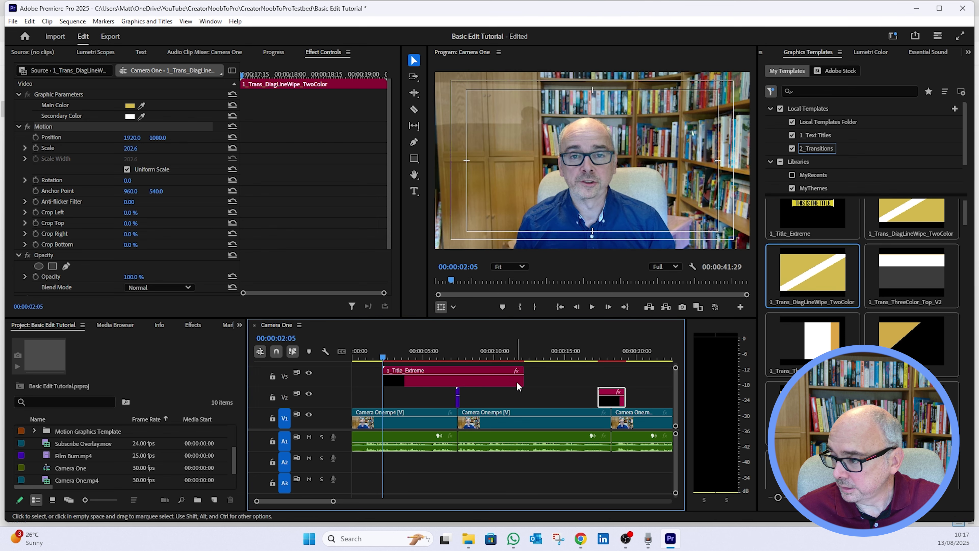
left_click_drag(516, 376, 455, 381)
Step: Change the title graphic's text to "Basic Editing Tips"
left_click(549, 170)
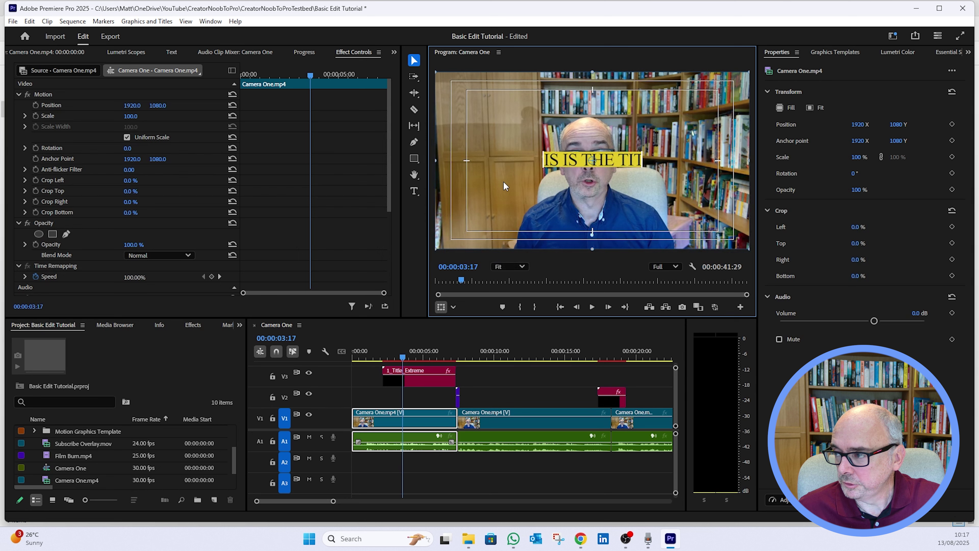
double_click(431, 380)
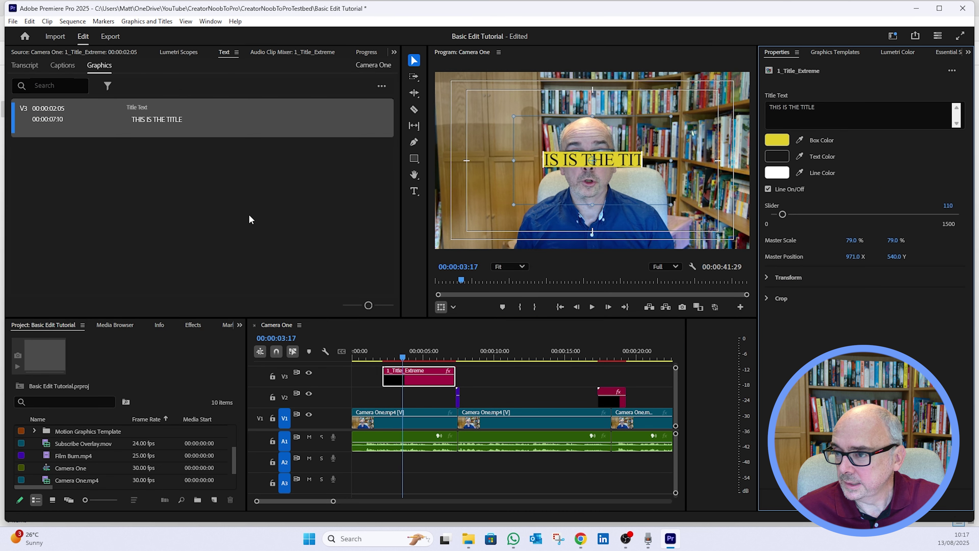
left_click(140, 112)
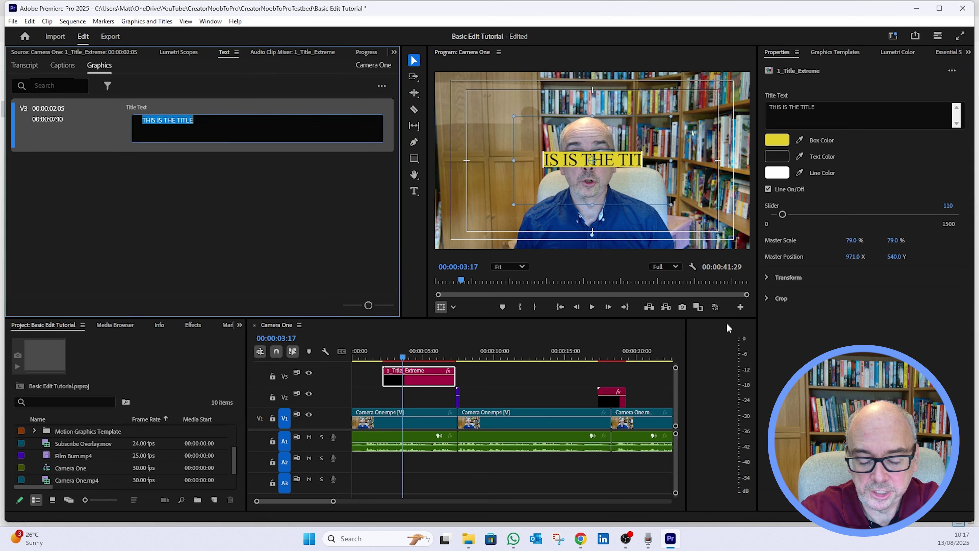
type("VB")
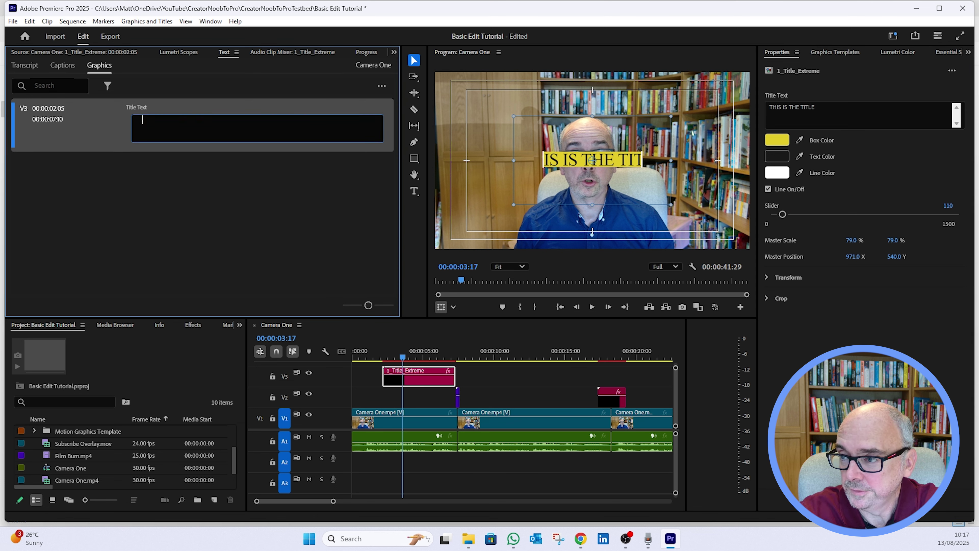
type("Basic E")
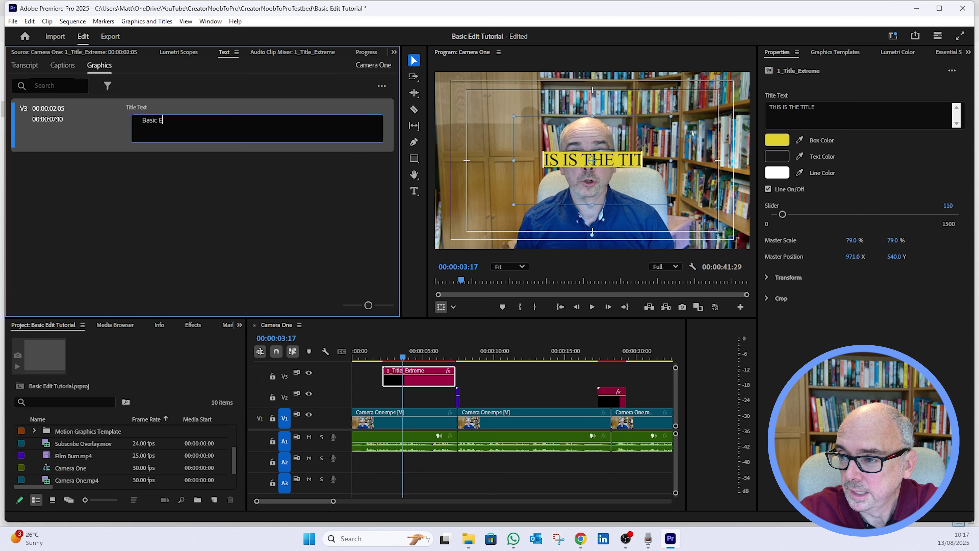
type("diting Tips")
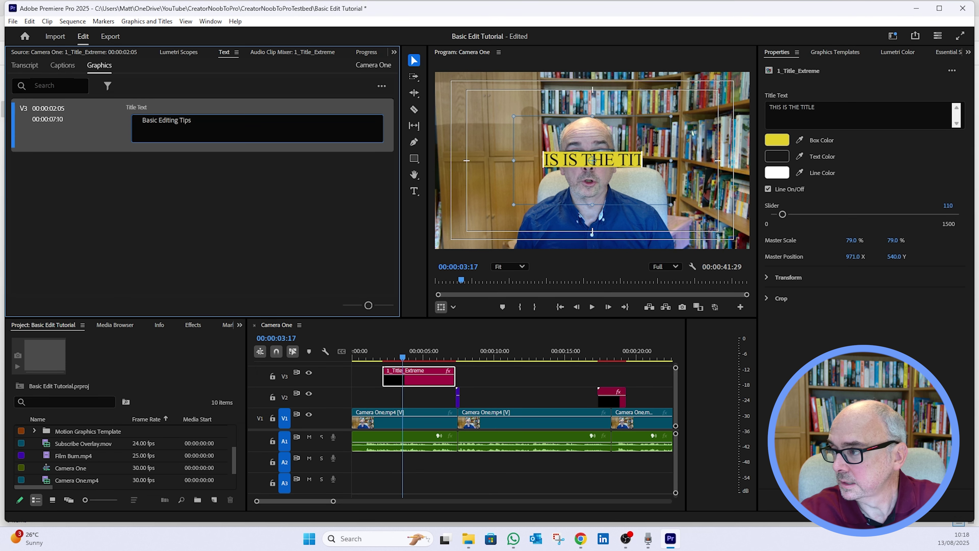
left_click(624, 171)
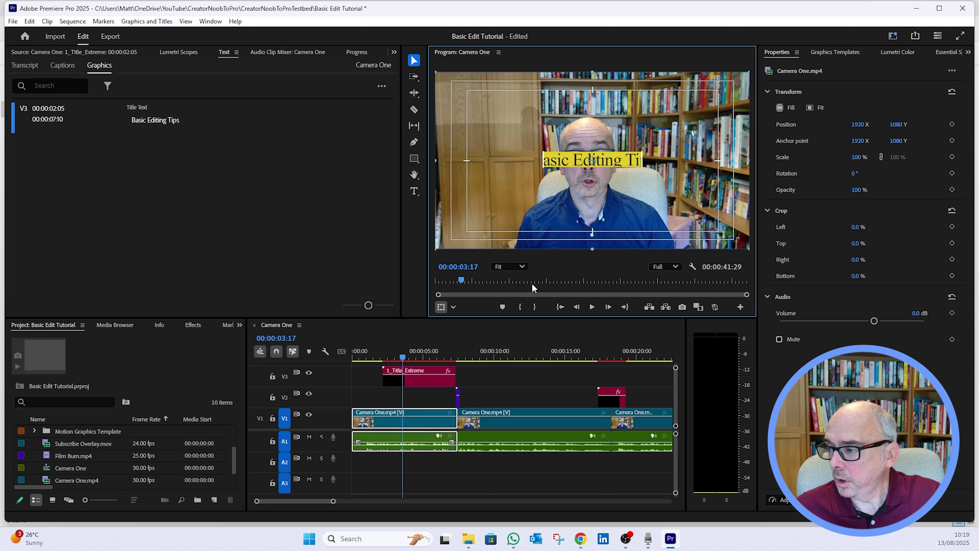
Step: Widen the title's yellow box to a Slider value of 198, and play the title from near the sequence start
left_click(428, 378)
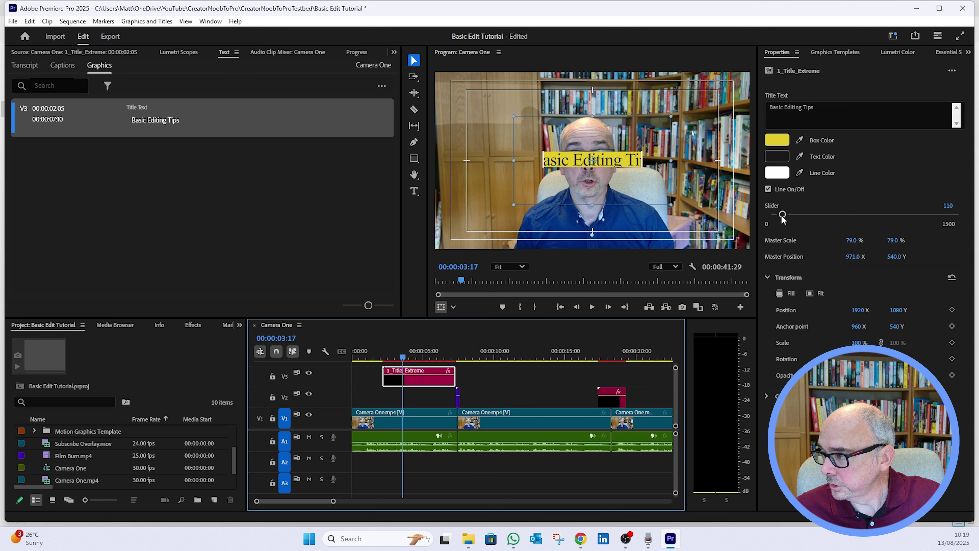
left_click_drag(781, 218, 793, 221)
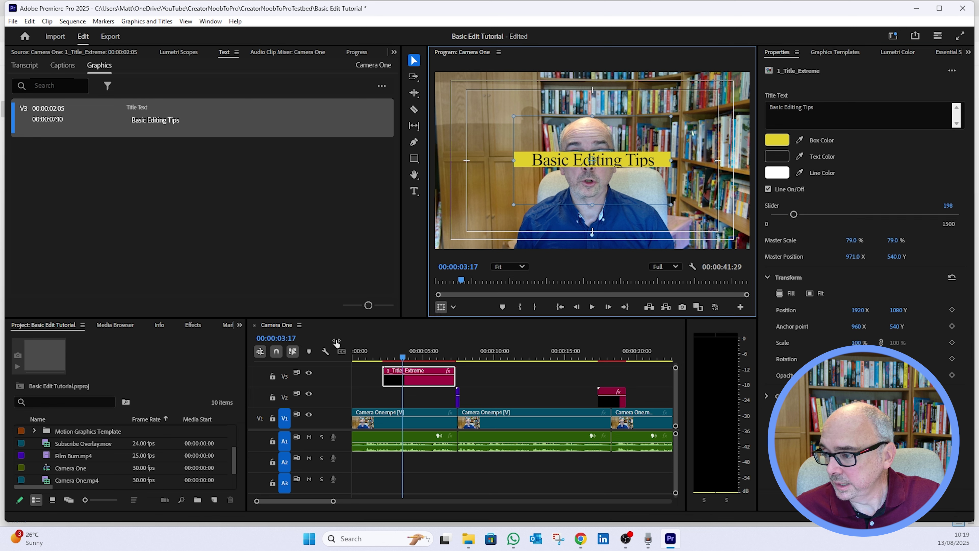
left_click(361, 358)
left_click(593, 307)
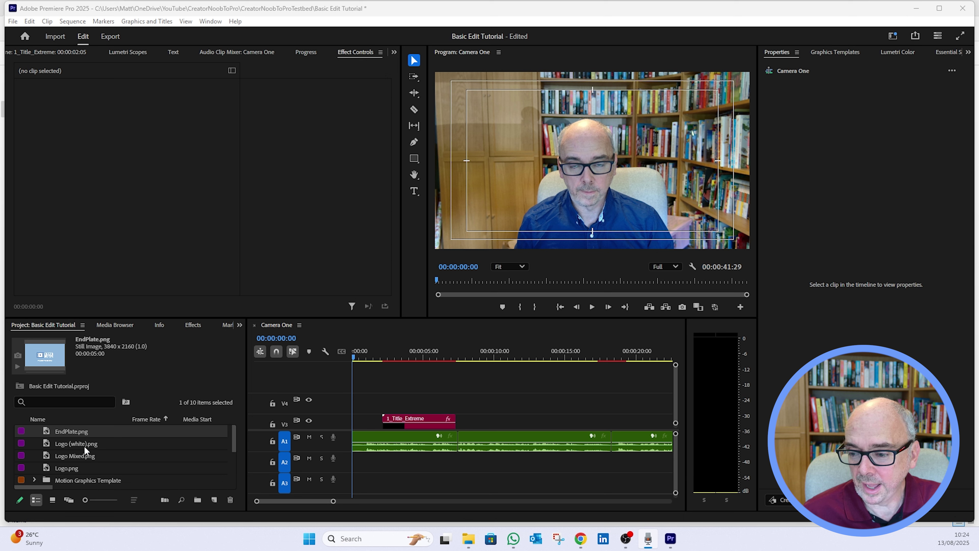
Step: Place Logo Mixed.png on track V4 from the sequence start, and extend it to the end of the footage
left_click(84, 454)
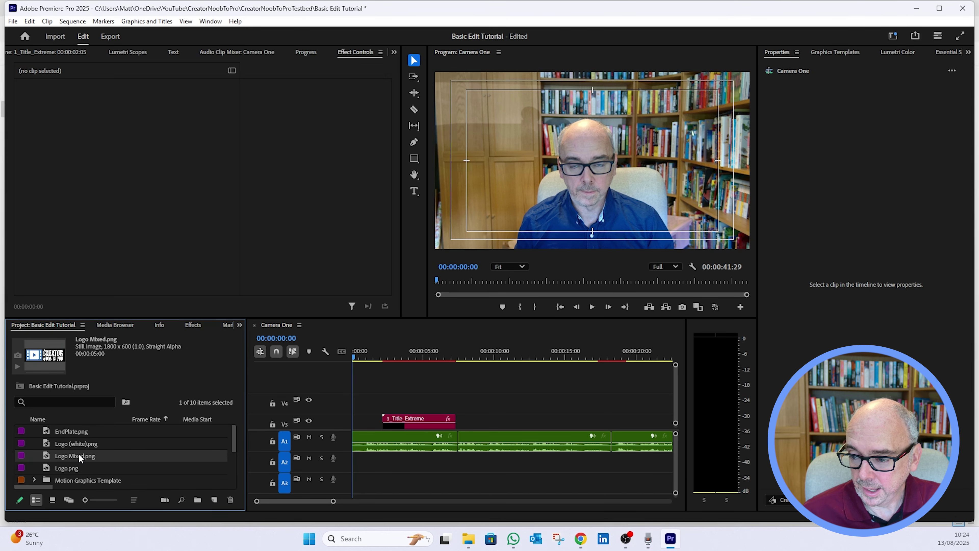
left_click_drag(77, 453, 354, 405)
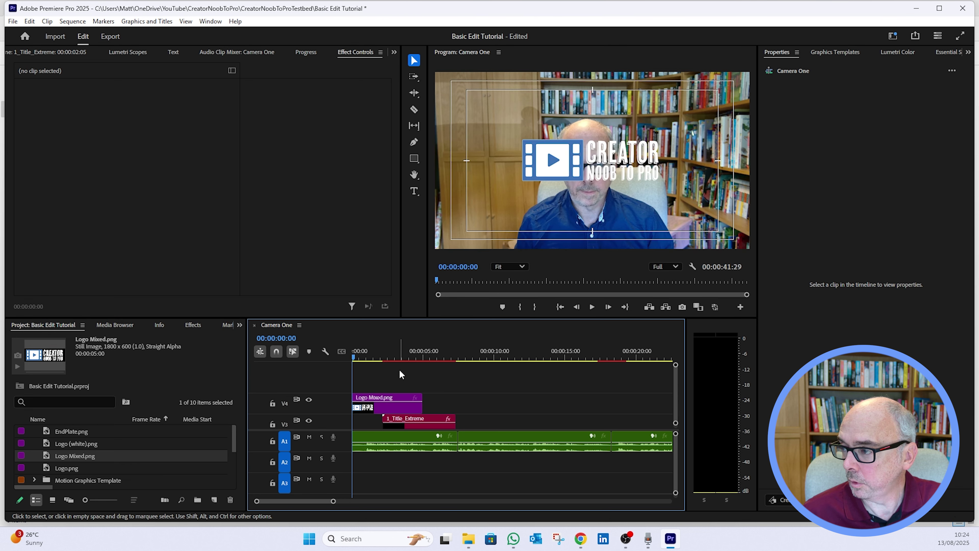
left_click(424, 406)
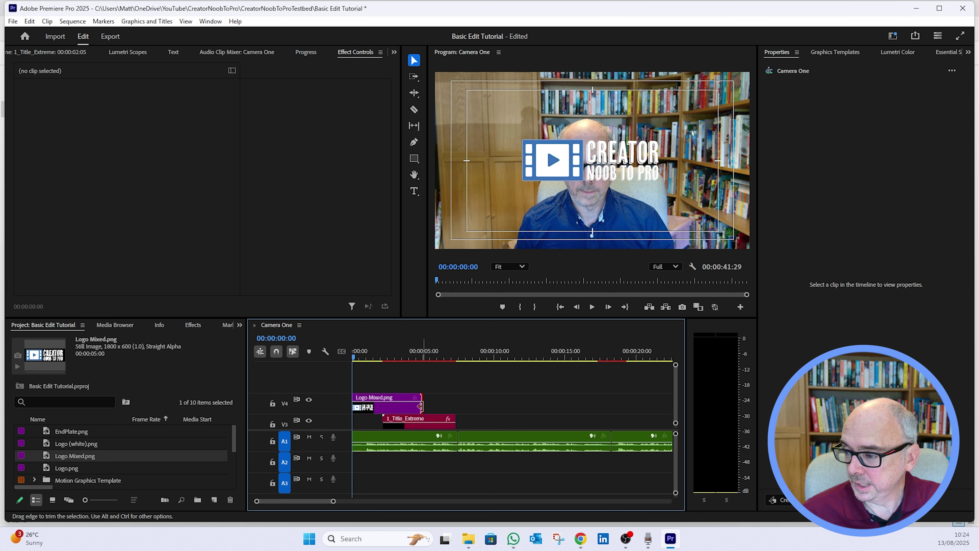
mouse_move(421, 406)
left_mouse_down()
mouse_move(655, 406)
mouse_move(424, 412)
left_mouse_up()
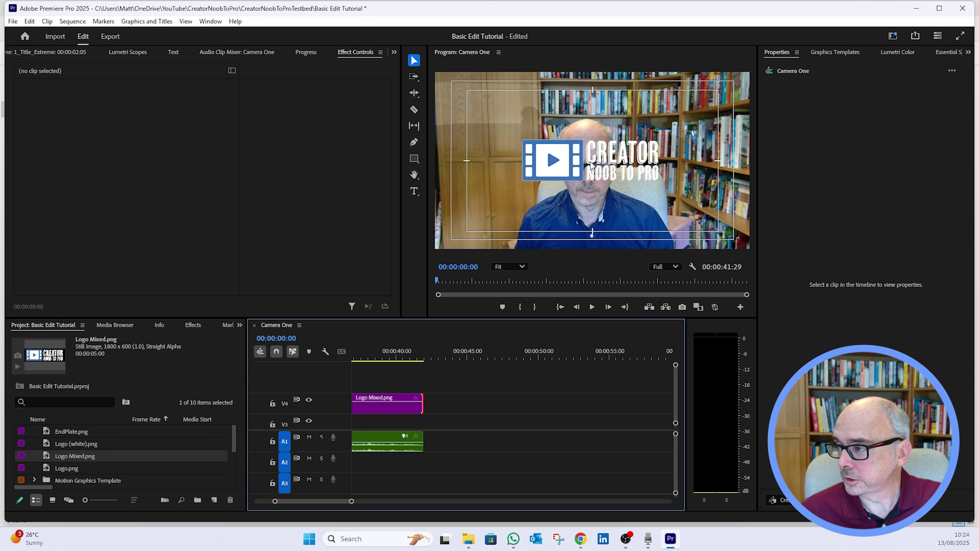
Step: Fit the logo into the frame's upper-left corner at position 1036.2, 445.1 and scale 68.9, with 45% opacity
left_click(382, 409)
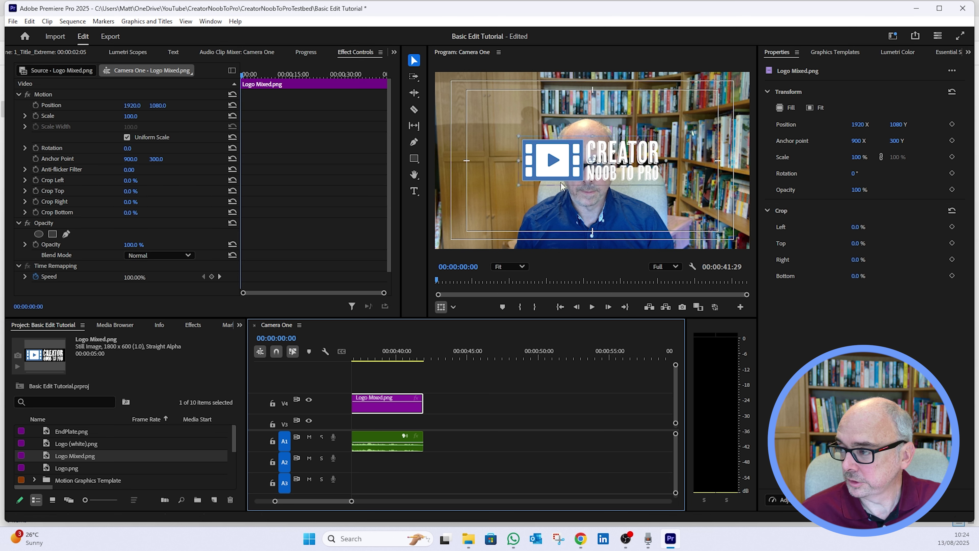
left_click(578, 176)
left_click_drag(576, 174, 530, 130)
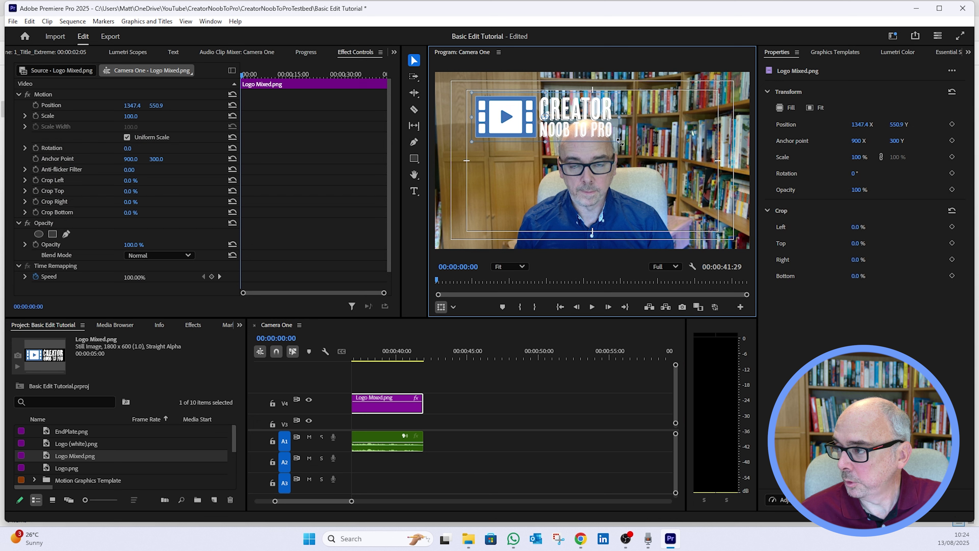
left_click_drag(619, 142, 550, 116)
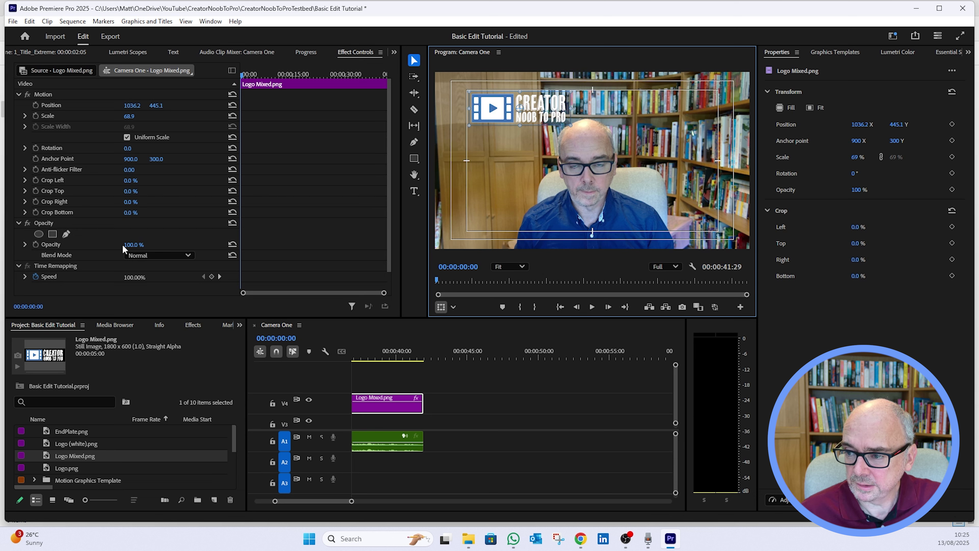
left_click_drag(123, 247, 97, 247)
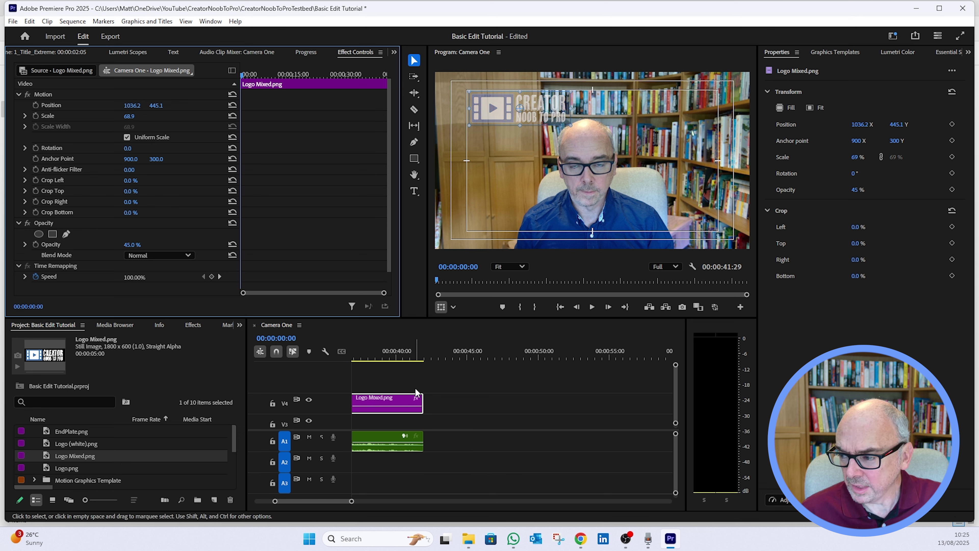
Step: Add EndPlate.png on track V1 directly after the last Camera One clip
left_click(93, 434)
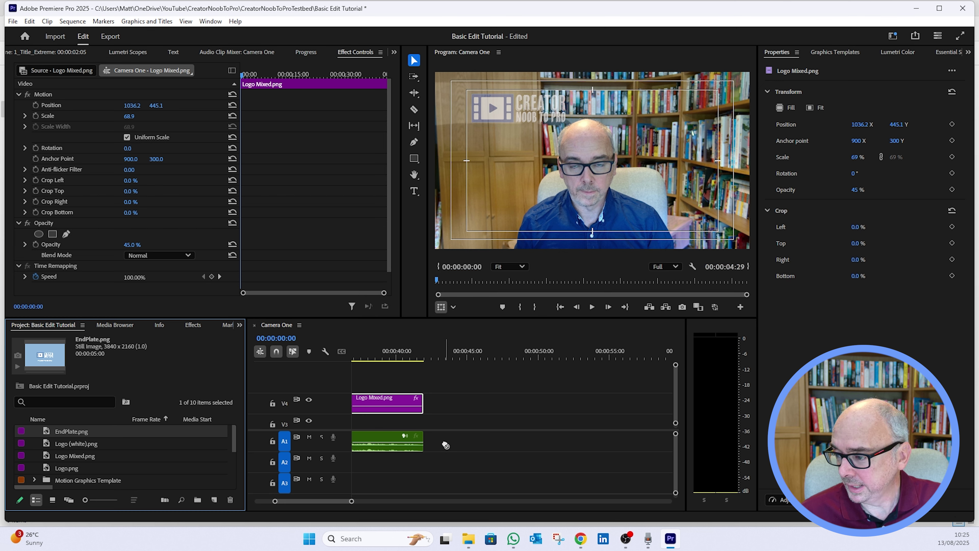
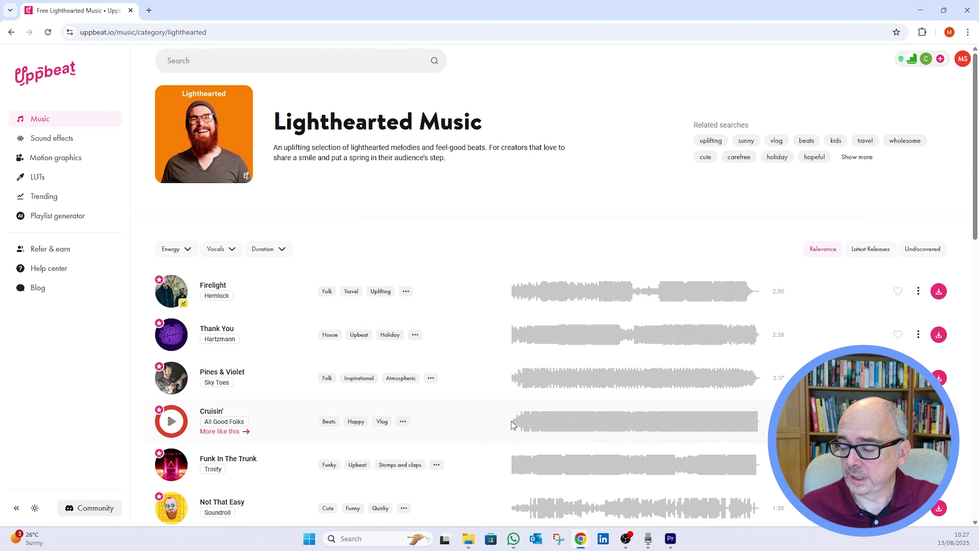
Step: Switch to Premiere Pro to check the sequence's total length, and return to Uppbeat's Lighthearted Music page in Chrome
left_click(671, 538)
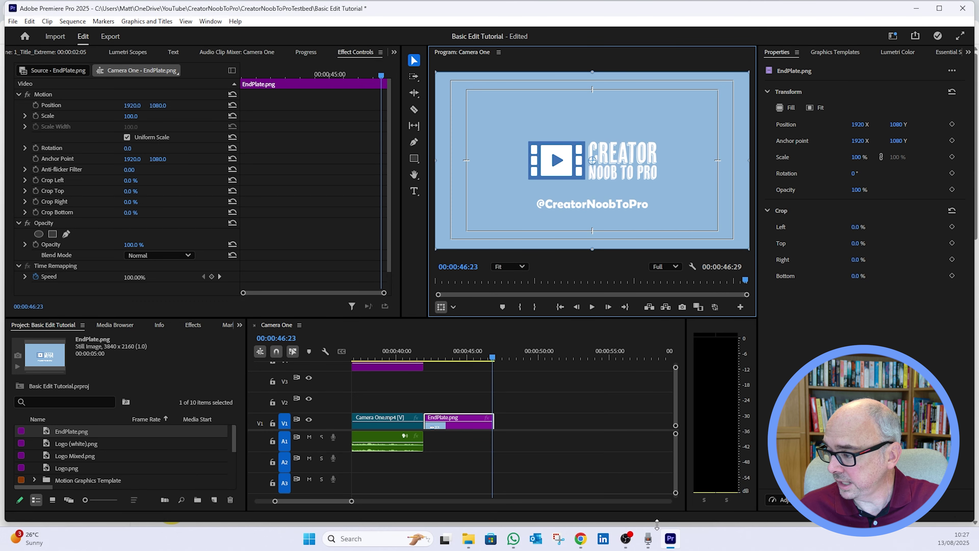
mouse_move(581, 539)
left_click(663, 474)
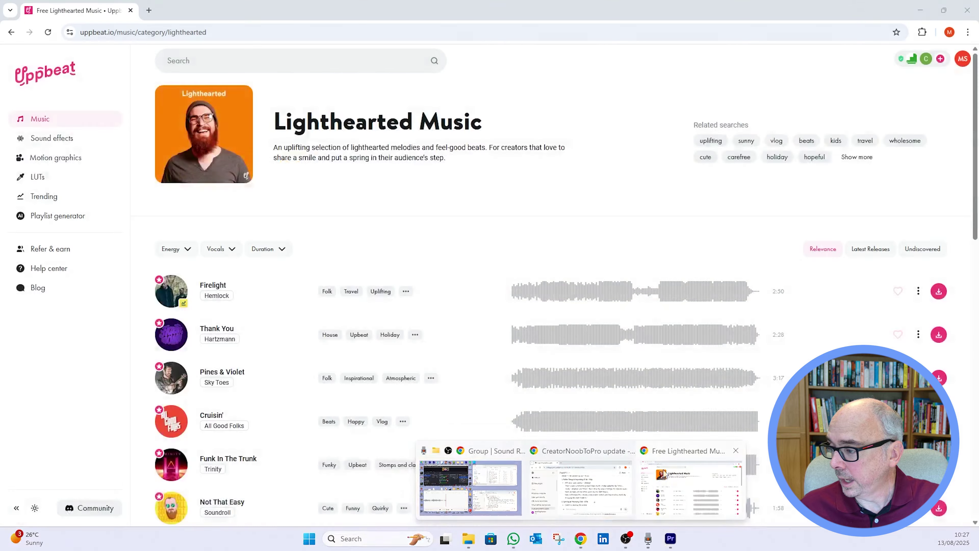
left_click(674, 455)
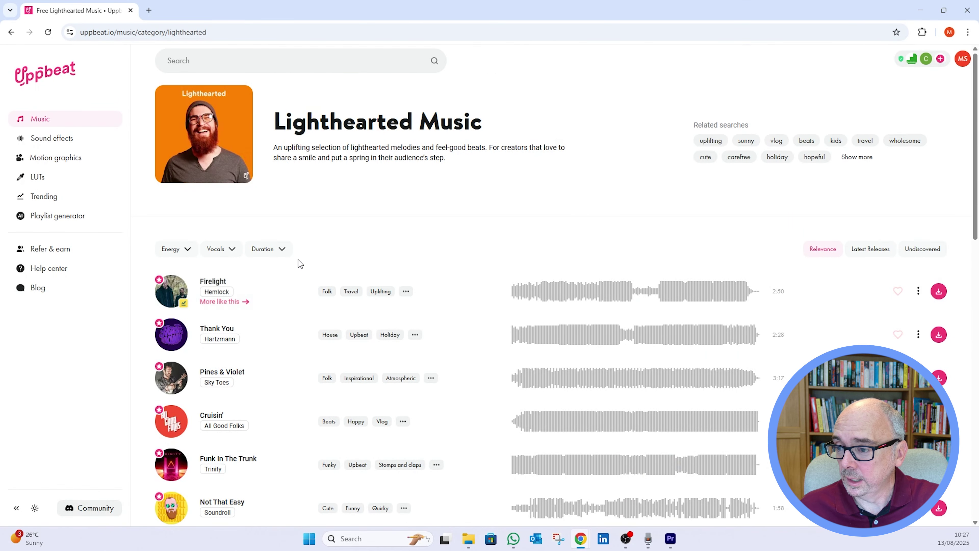
Step: Filter the Lighthearted Music list to instrumental tracks with a duration of 0:30 to 1:00
left_click(235, 250)
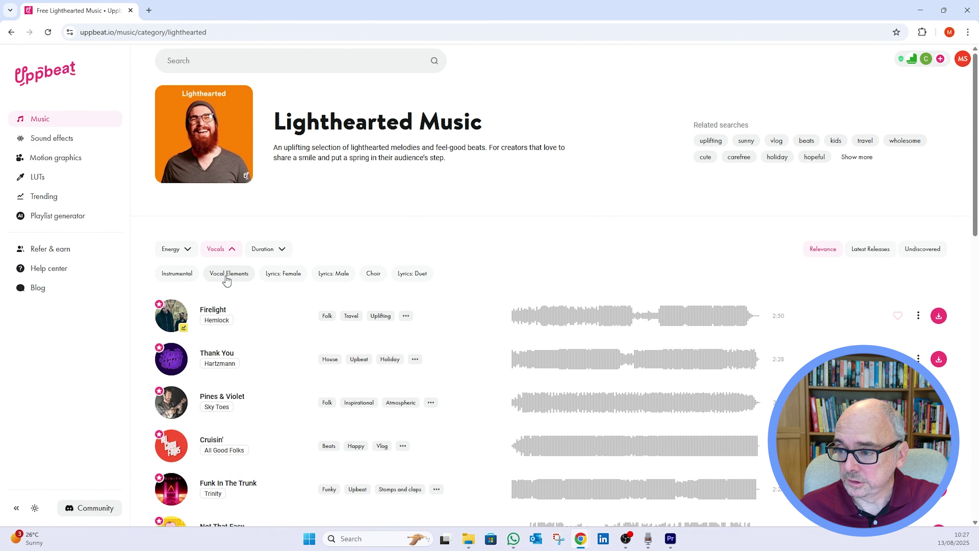
left_click(175, 274)
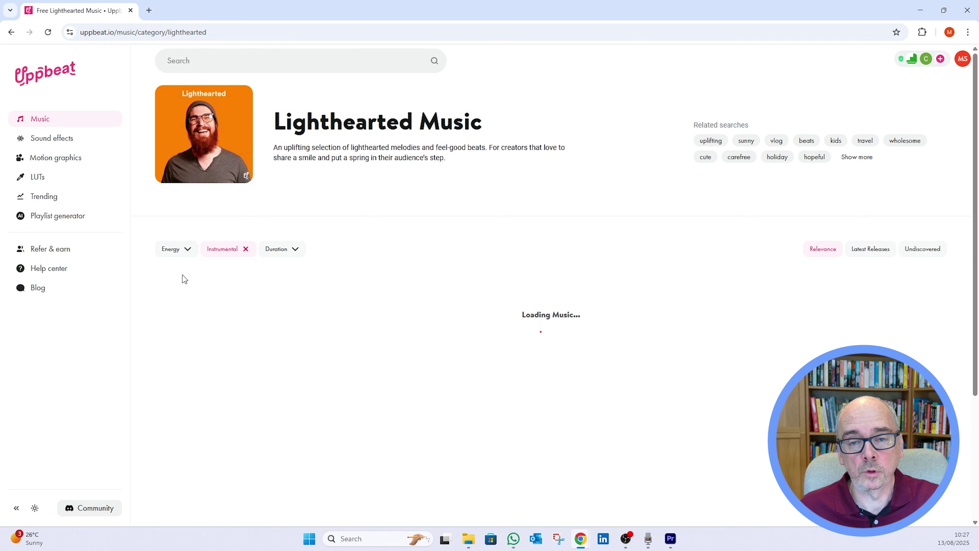
left_click(299, 256)
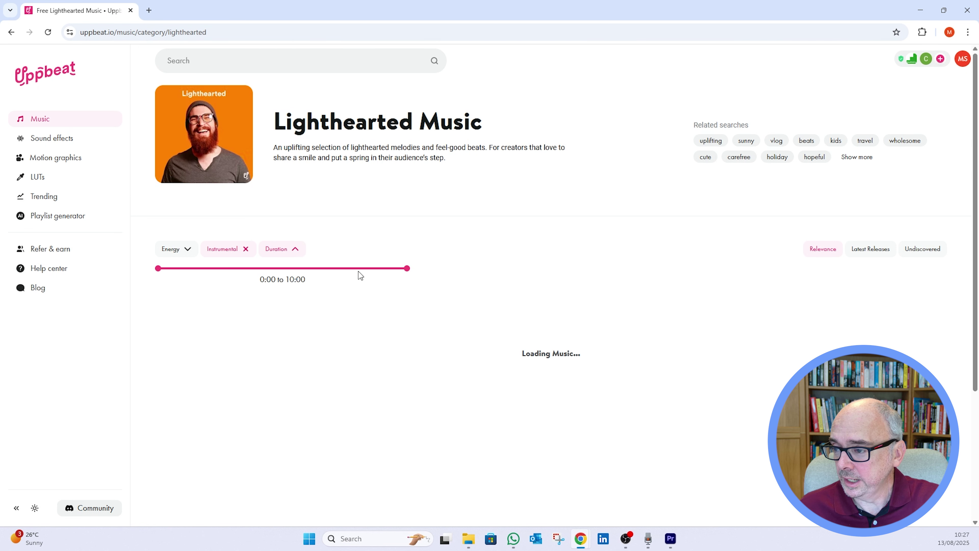
left_click_drag(404, 267, 183, 255)
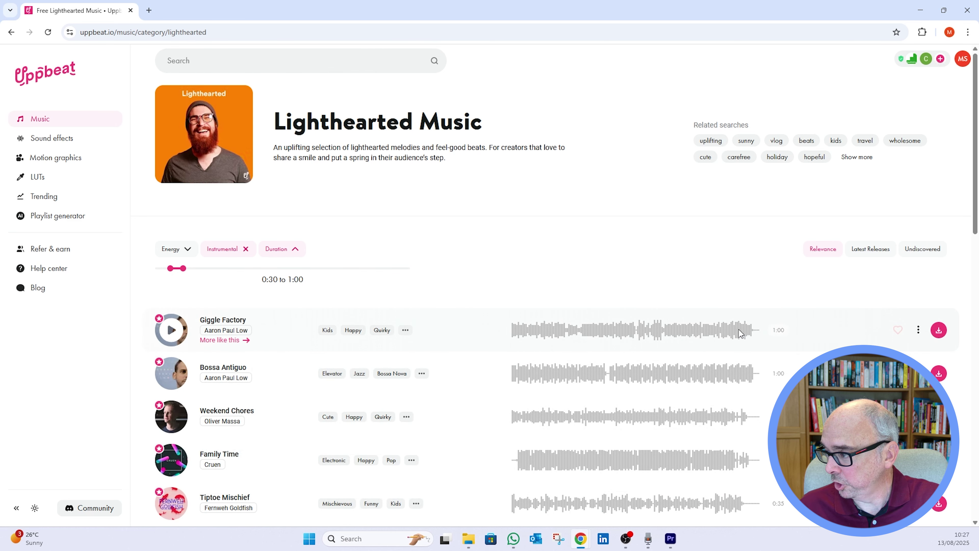
Step: Browse the filtered Lighthearted Music tracks and audition Yeti Music's surf rock track
scroll(739, 329, "down", 2)
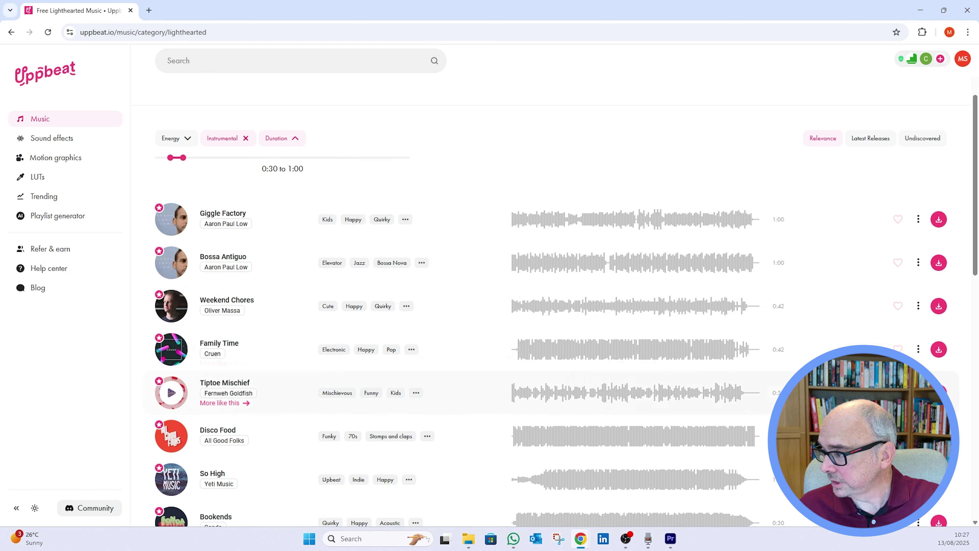
scroll(739, 398, "down", 3)
scroll(797, 344, "down", 3)
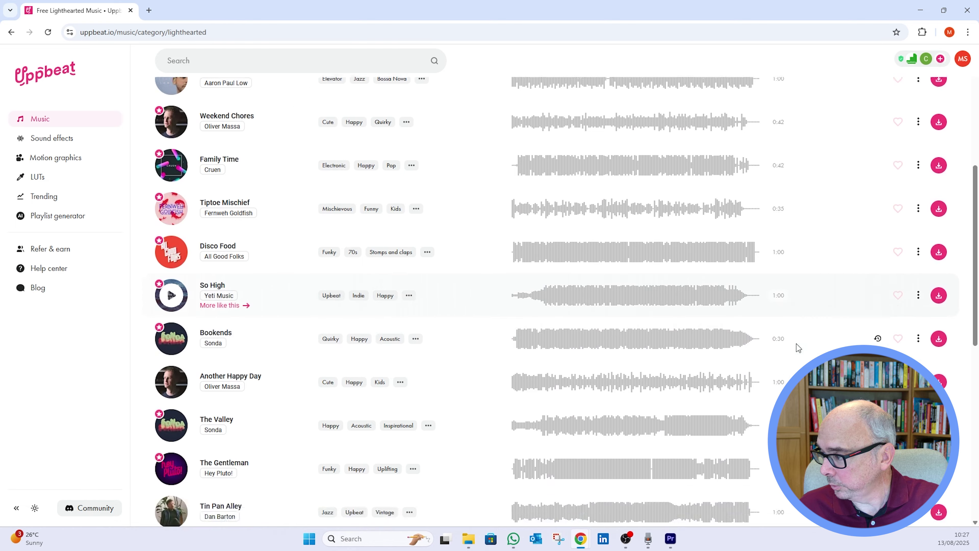
scroll(797, 343, "down", 3)
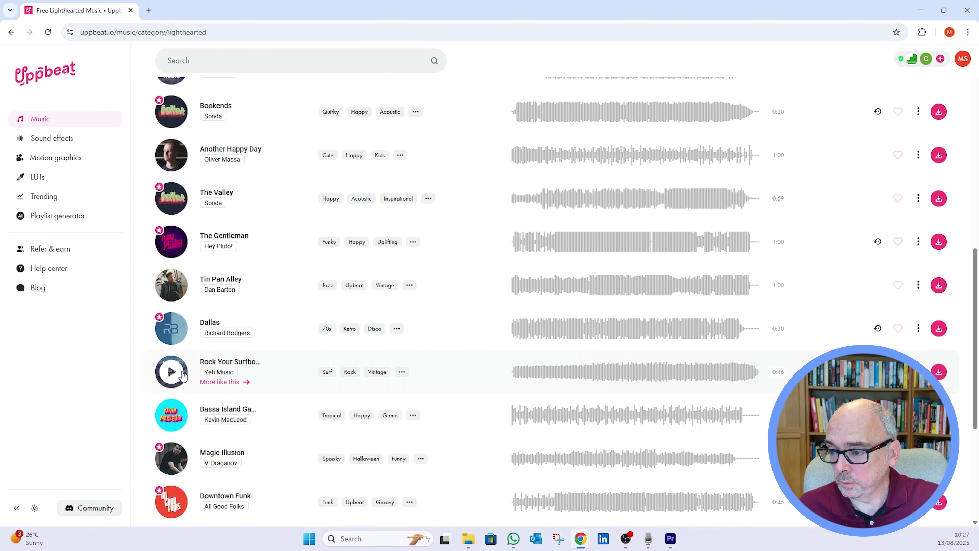
left_click(171, 371)
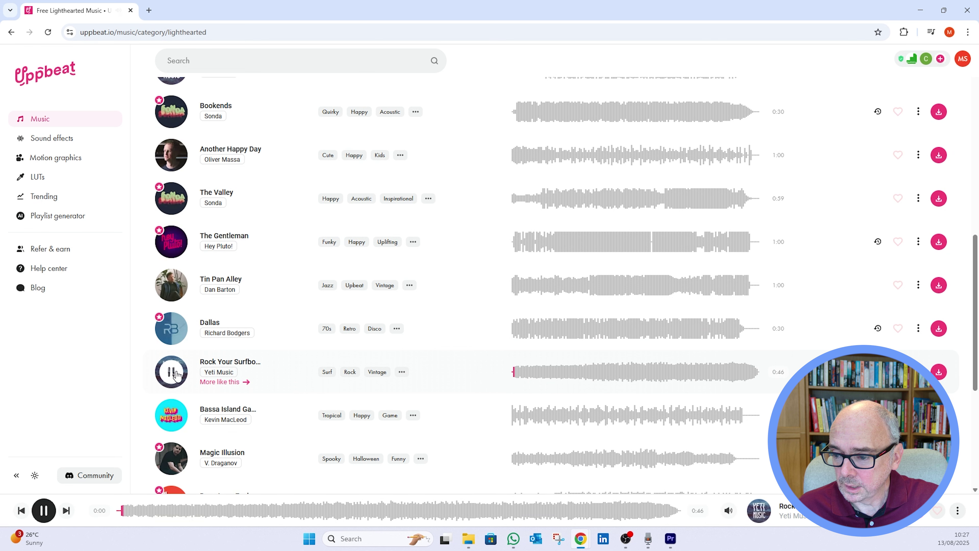
key("space")
Step: Preview the track Downtown Funk by All Good Folks and download it
left_click_drag(977, 341, 977, 377)
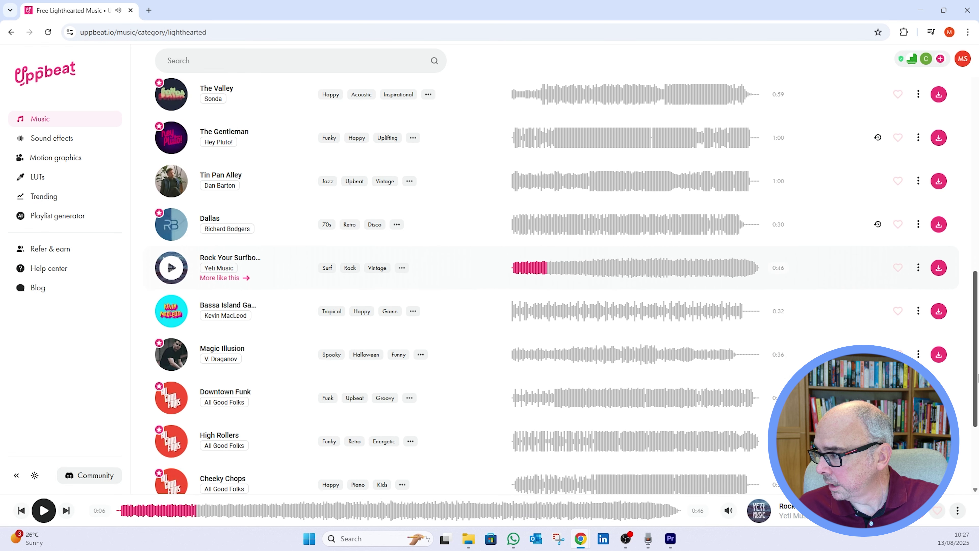
left_click(172, 396)
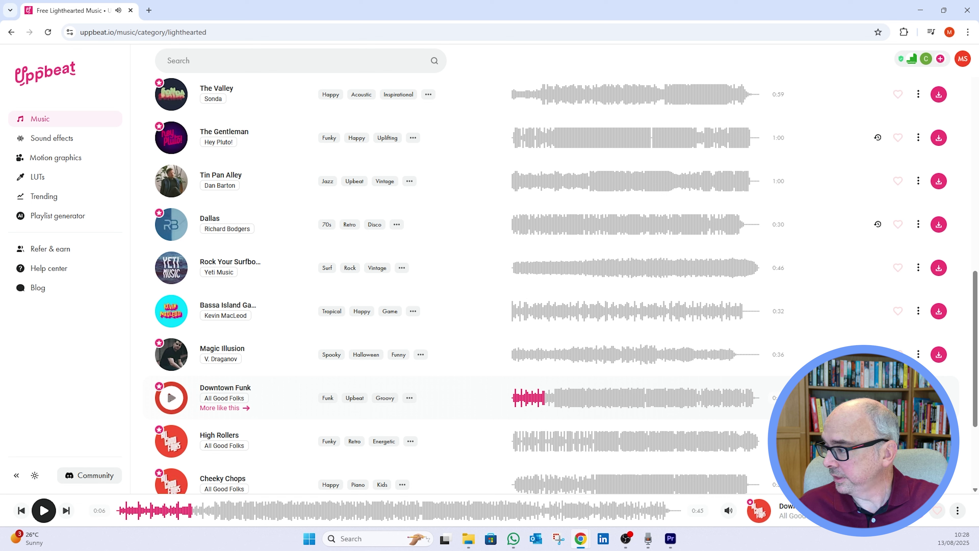
left_click(939, 397)
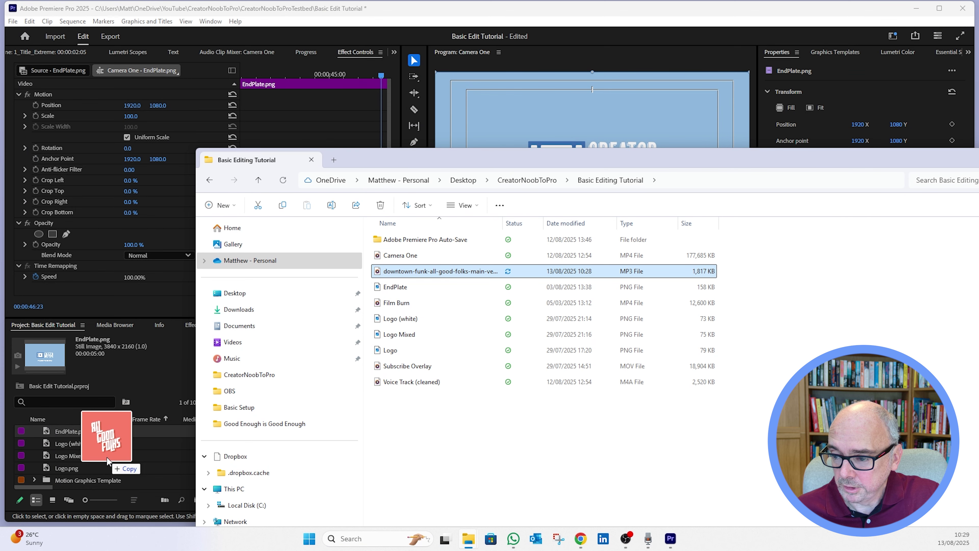
Step: Import the Downtown Funk MP3 from the Basic Editing Tutorial folder into the Premiere Pro project
left_click_drag(77, 428, 79, 439)
left_click_drag(694, 192, 686, 117)
left_click(951, 112)
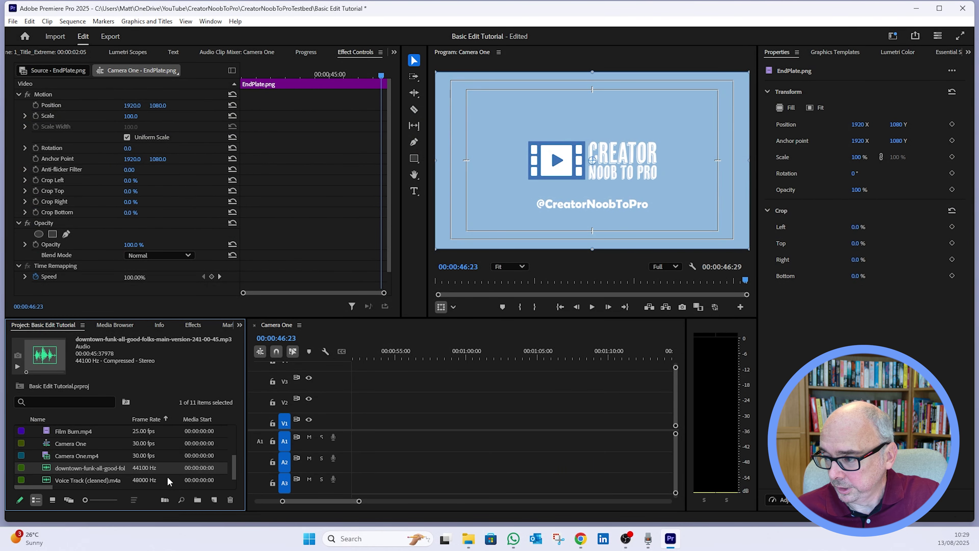
Step: Place the Downtown Funk track at the very start of audio track A2 and play the sequence from the beginning
left_click_drag(350, 501, 299, 506)
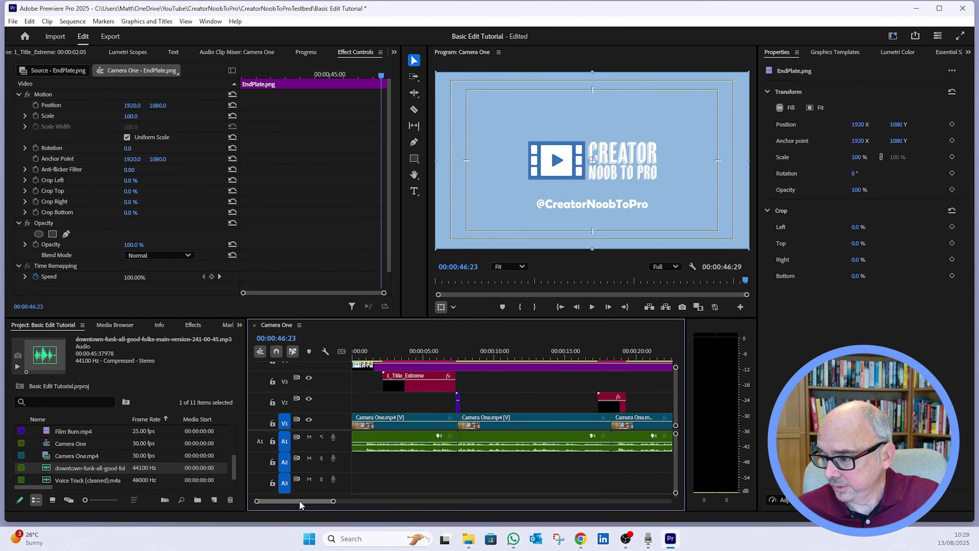
left_click_drag(112, 469, 358, 470)
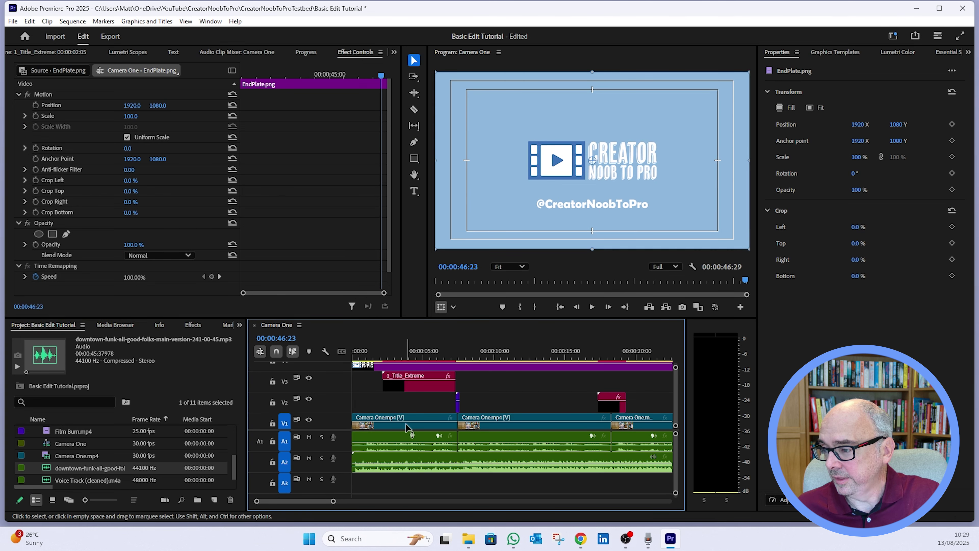
left_click(560, 307)
left_click(592, 306)
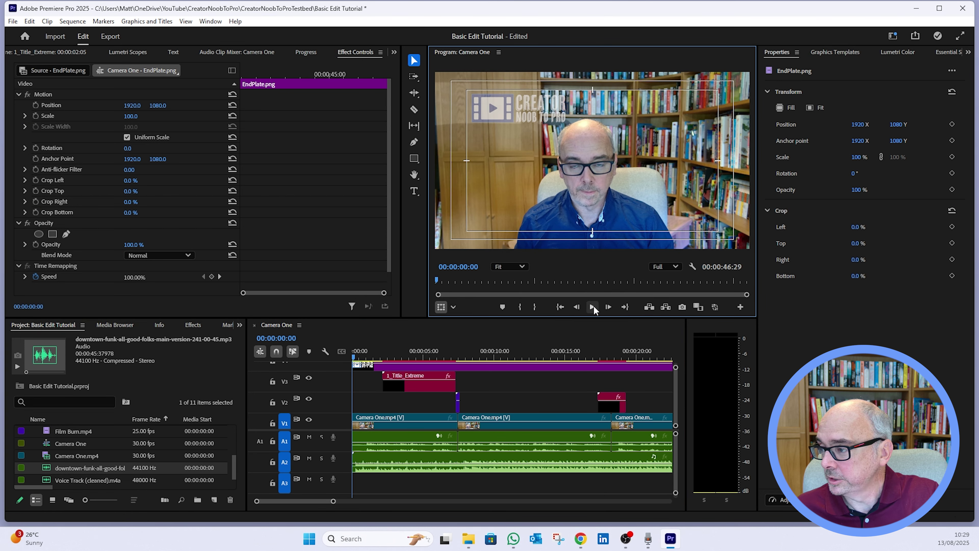
Step: Set the Downtown Funk clip's volume level to -28.8 dB and play the sequence from the start
left_click(434, 459)
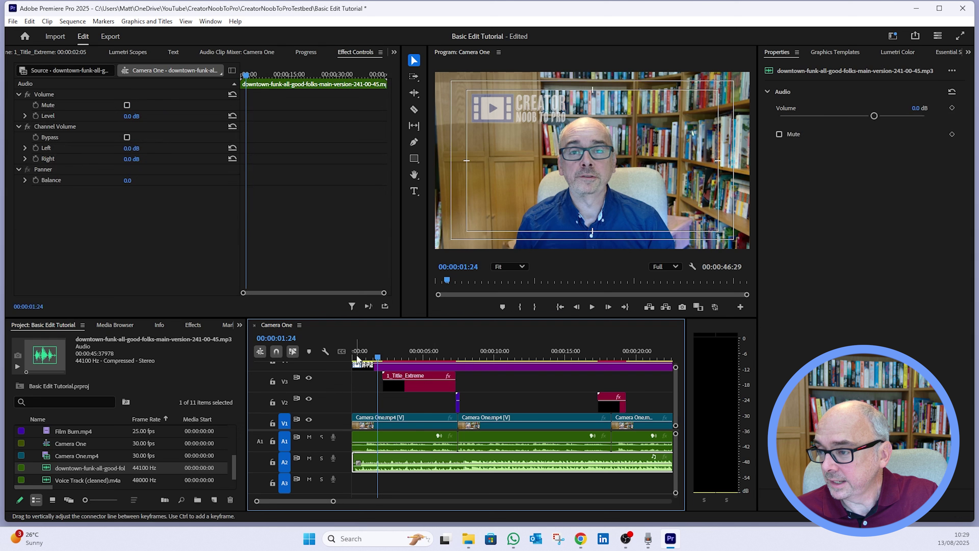
left_click(132, 116)
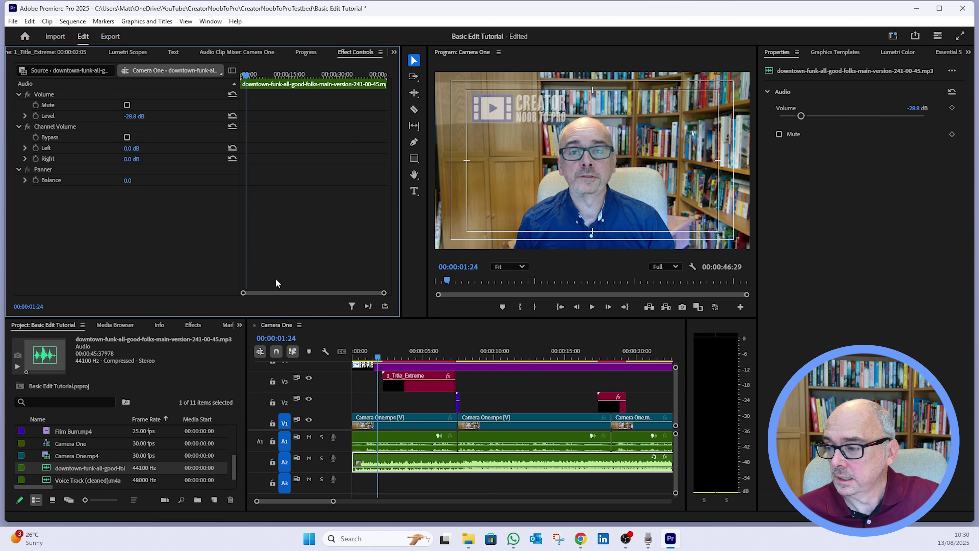
left_click_drag(379, 362, 353, 360)
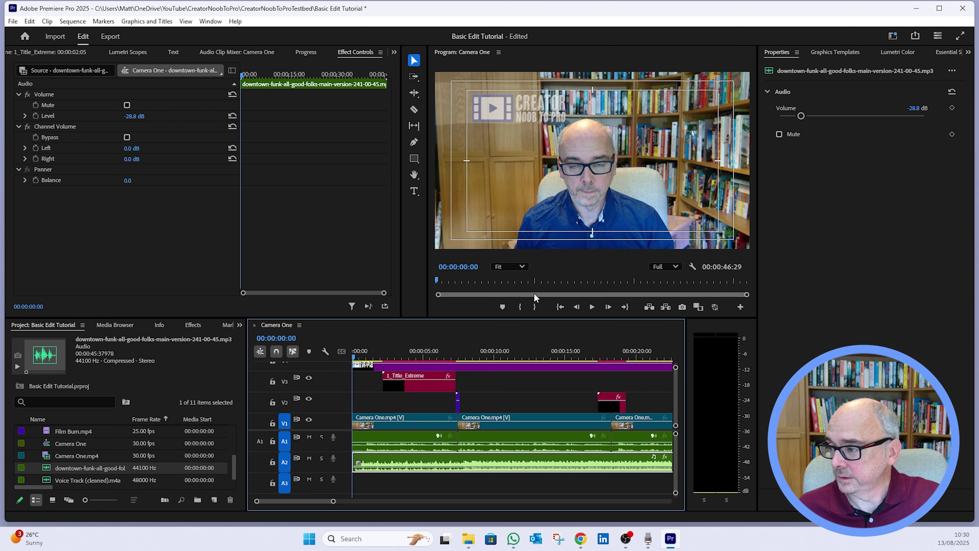
left_click(591, 308)
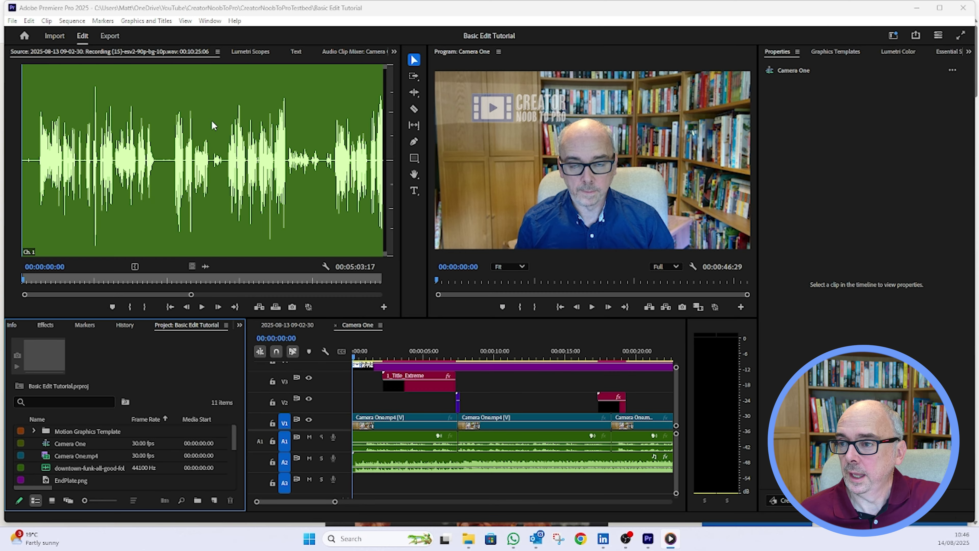
Step: Open the export settings for the Camera One sequence and choose the Basic Editing Tutorial folder in CreatorNoobToPro as the save location
left_click(111, 37)
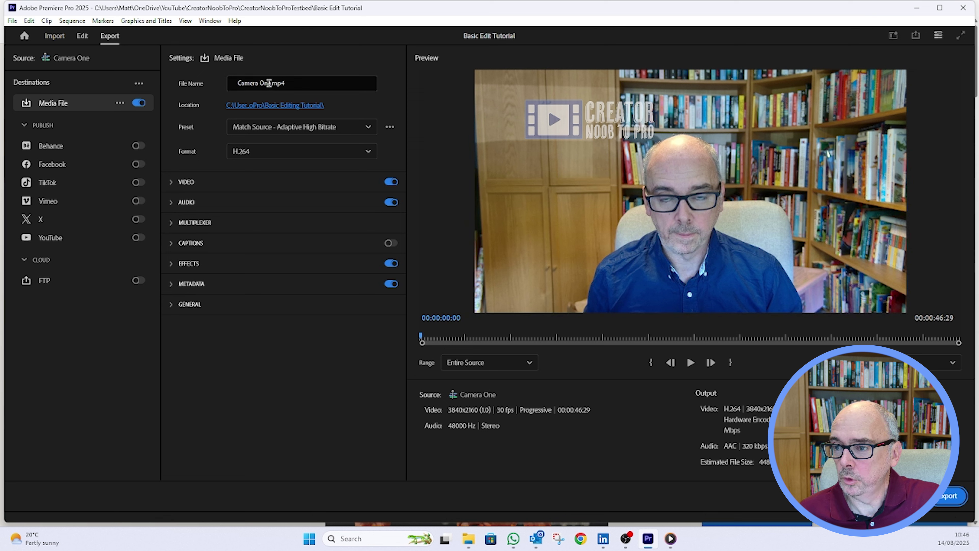
left_click(274, 104)
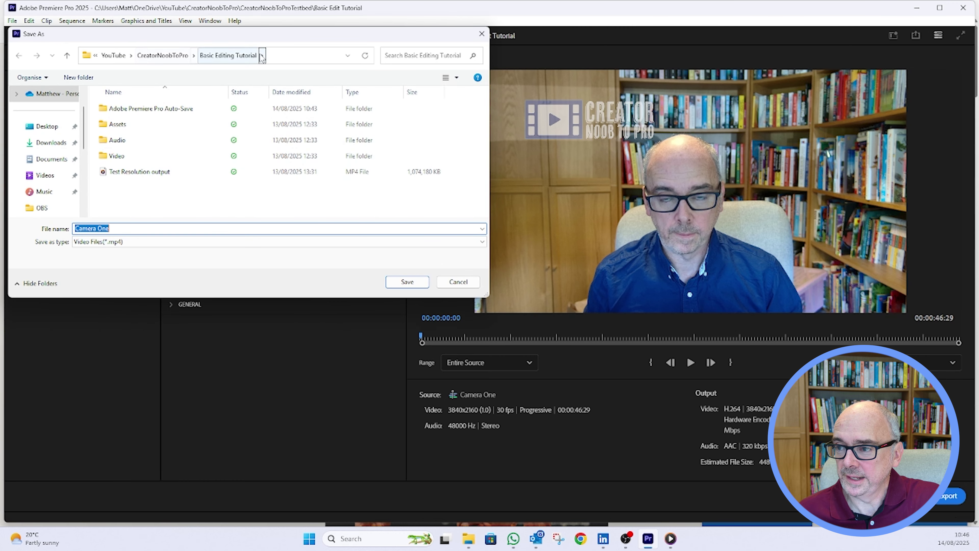
left_click(163, 56)
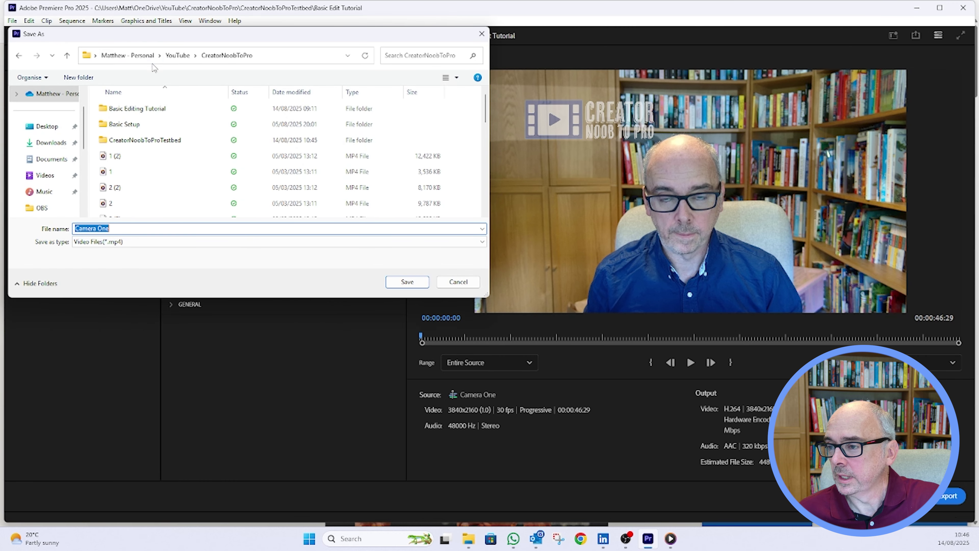
left_click(127, 110)
double_click(127, 109)
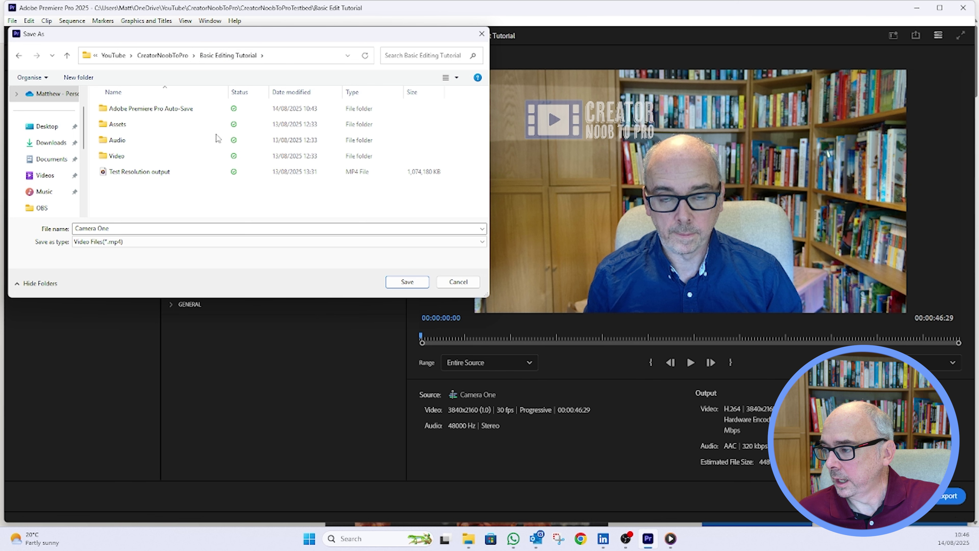
left_click(407, 282)
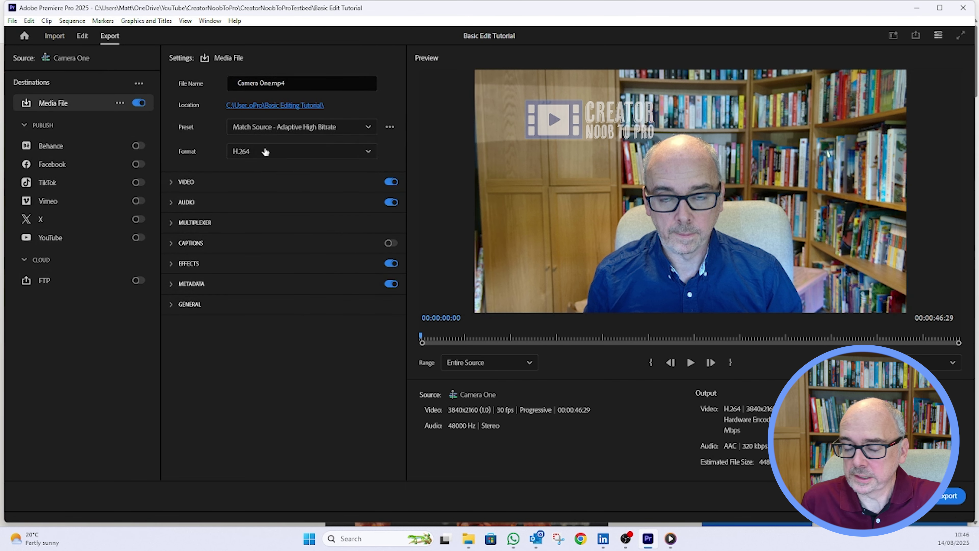
Step: Name the export file Basic Editing Tutorial Output.mp4 and export the sequence
left_click(272, 83)
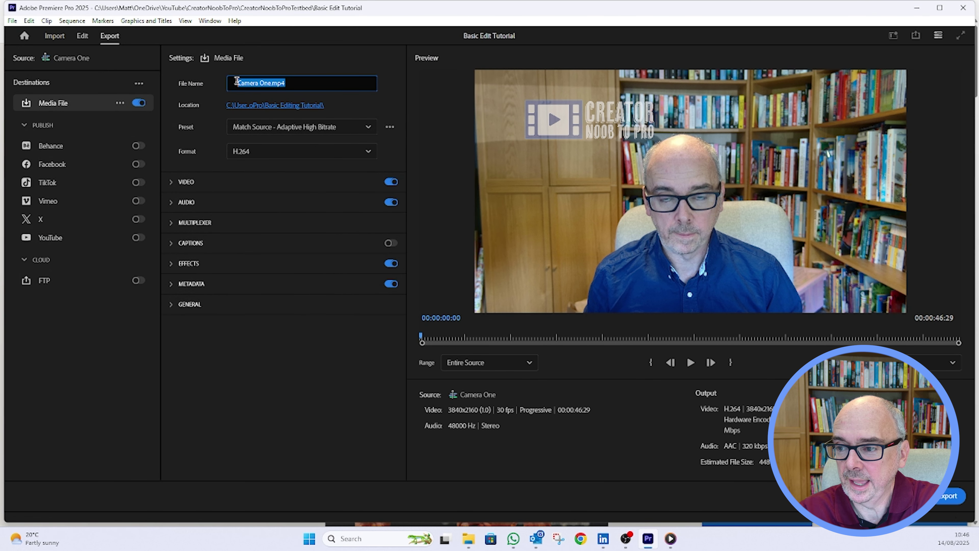
type("Basic Editing Tutorial Output.")
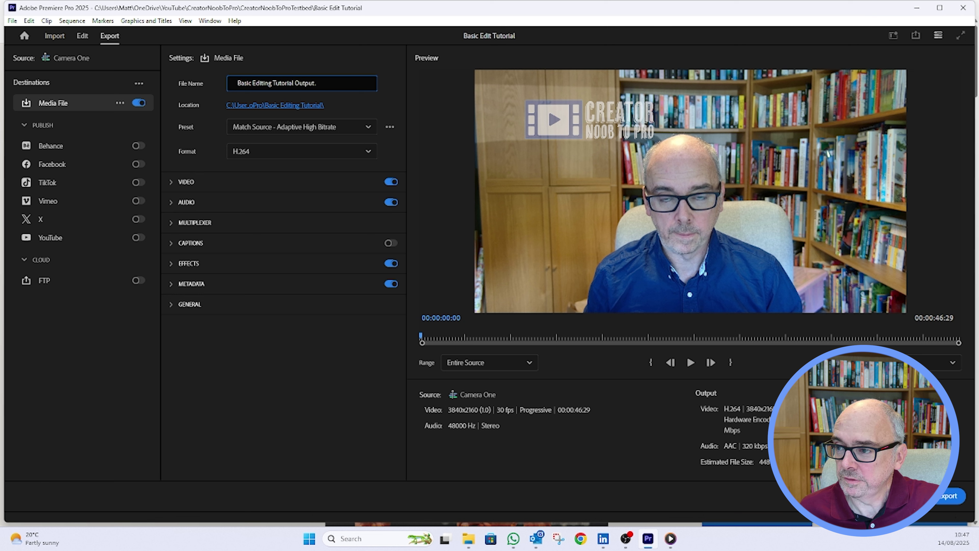
type("p4")
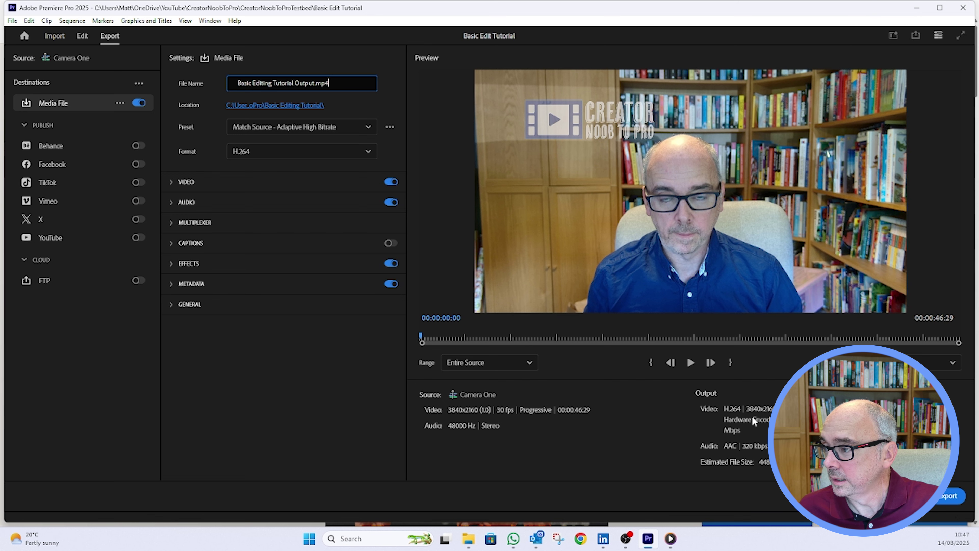
left_click(941, 497)
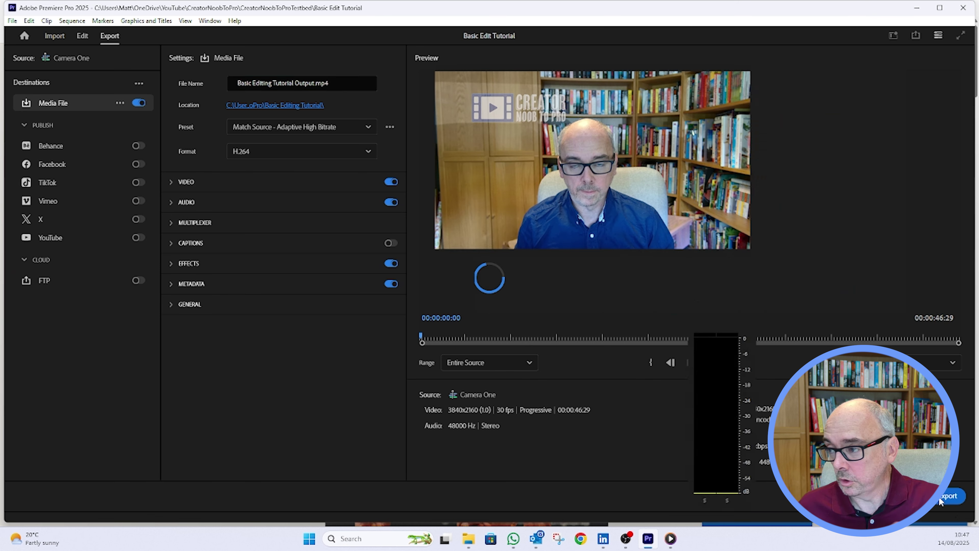